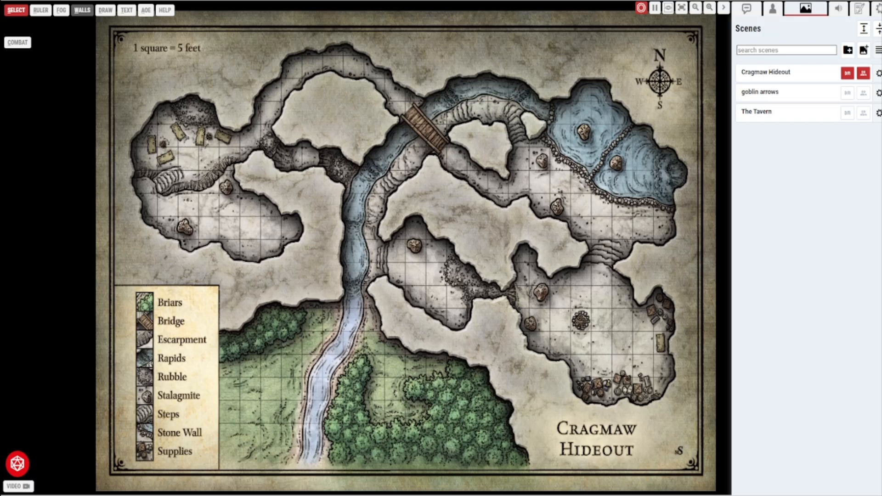
# Draw a trial rectangular wall over the middle of the cave map and clear all walls.
pyautogui.click(83, 10)
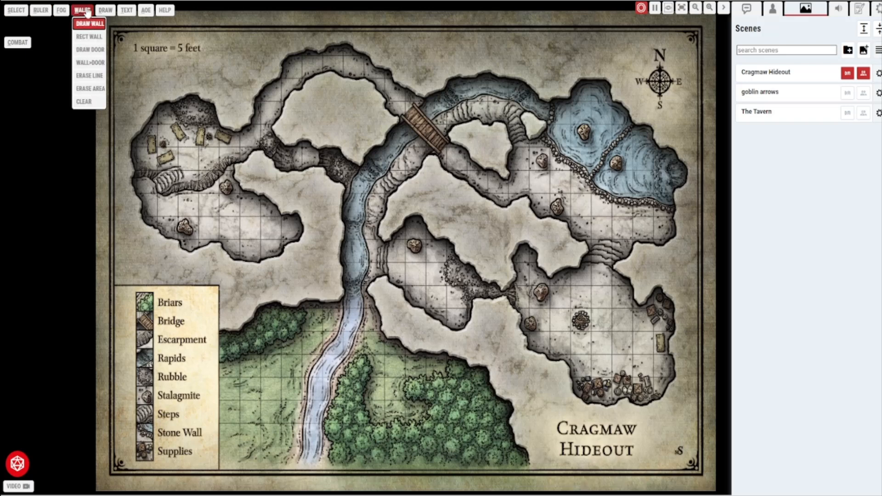
pyautogui.click(88, 36)
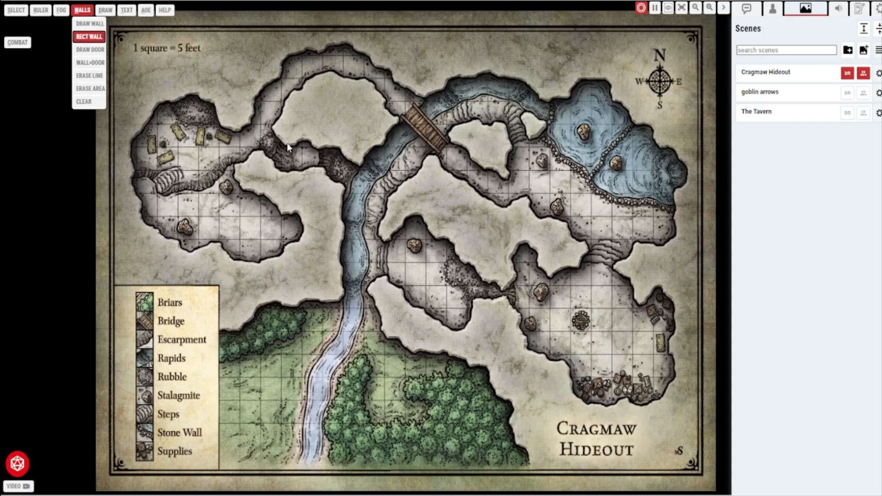
pyautogui.moveTo(273, 144); pyautogui.dragTo(458, 260)
pyautogui.click(101, 101)
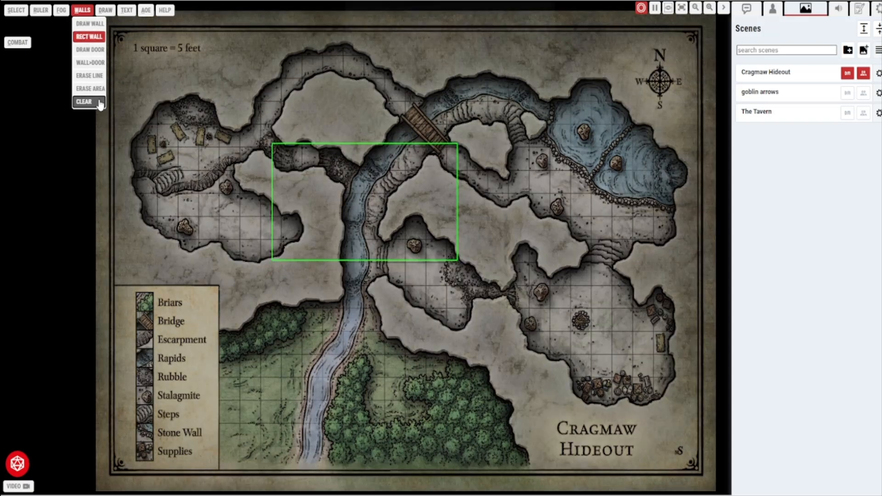
pyautogui.click(503, 50)
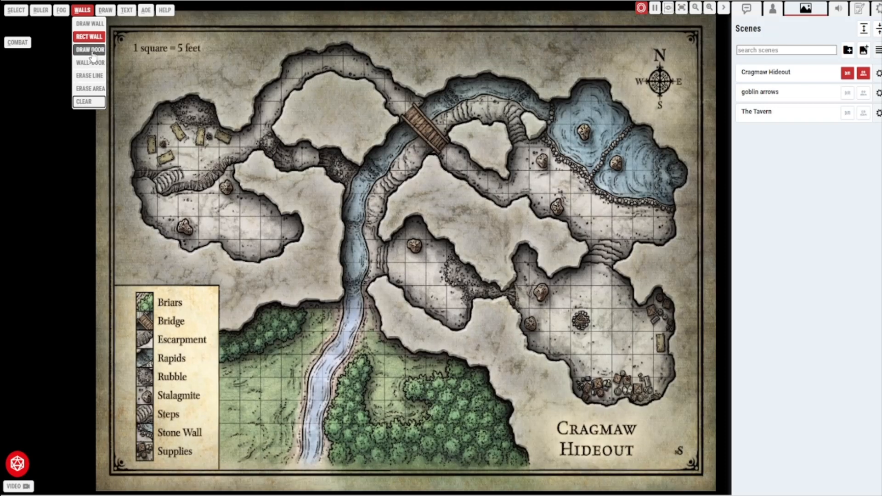
pyautogui.click(92, 50)
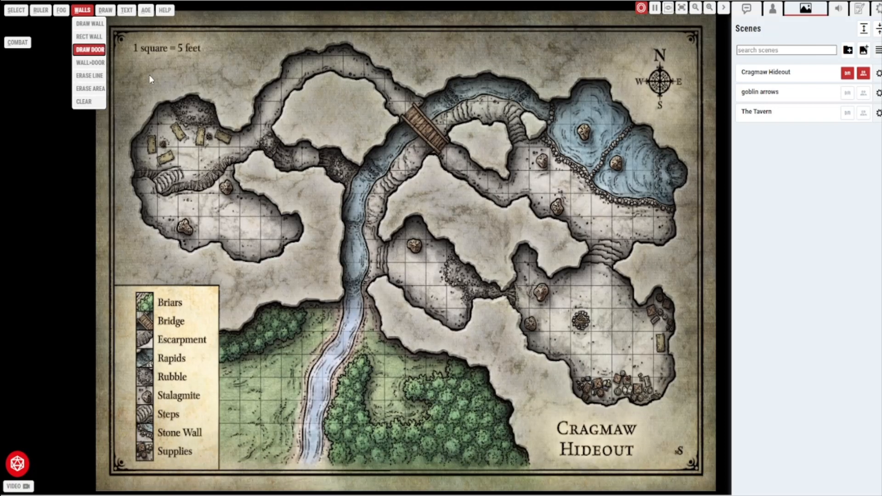
pyautogui.click(89, 63)
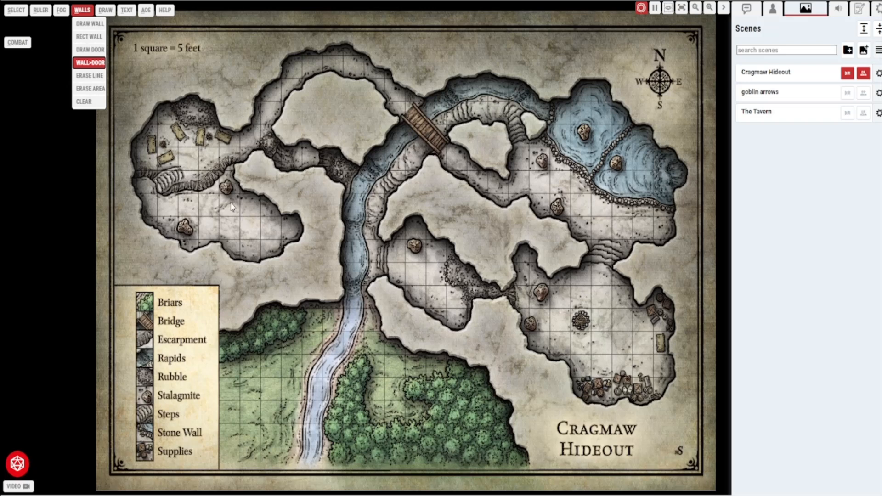
pyautogui.click(91, 75)
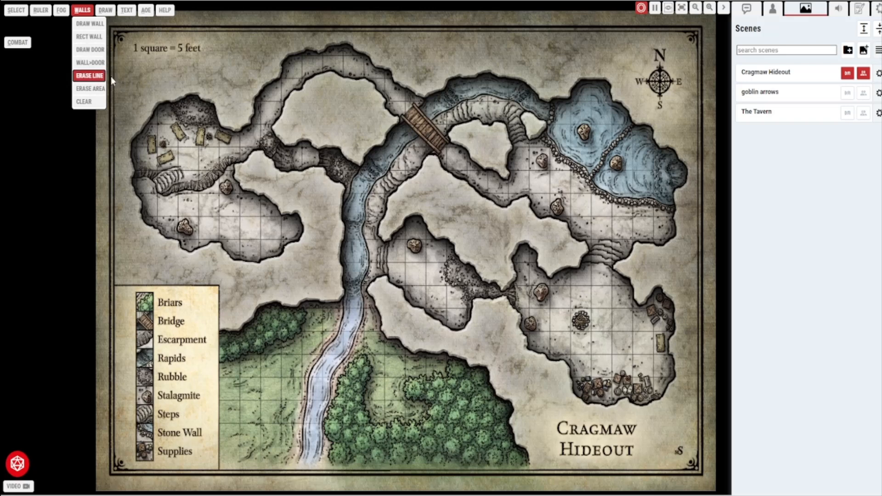
pyautogui.click(81, 89)
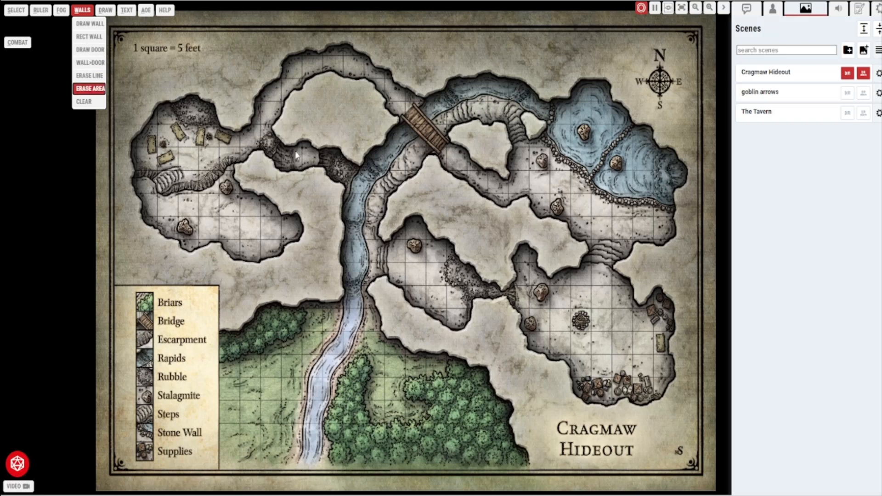
pyautogui.moveTo(220, 105); pyautogui.dragTo(347, 234)
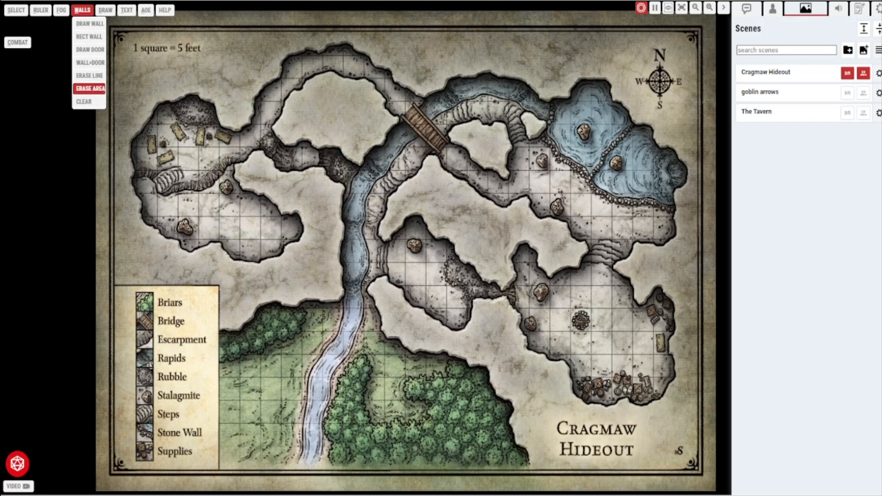
# Use Draw Wall to trace a wall from the map's southern edge up along the forest's eastern boundary.
pyautogui.click(89, 23)
pyautogui.moveTo(506, 357); pyautogui.dragTo(494, 329)
pyautogui.moveTo(432, 284); pyautogui.dragTo(438, 327)
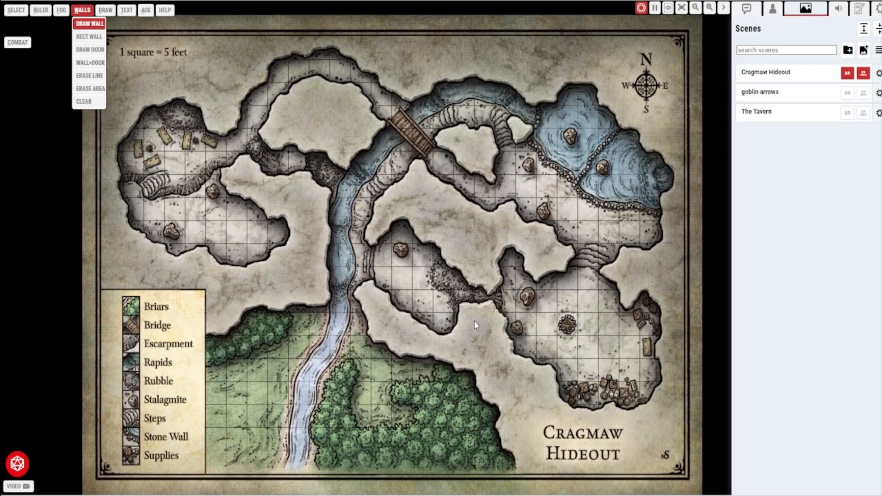
pyautogui.moveTo(557, 328); pyautogui.dragTo(511, 319)
pyautogui.scroll(2, 516, 345)
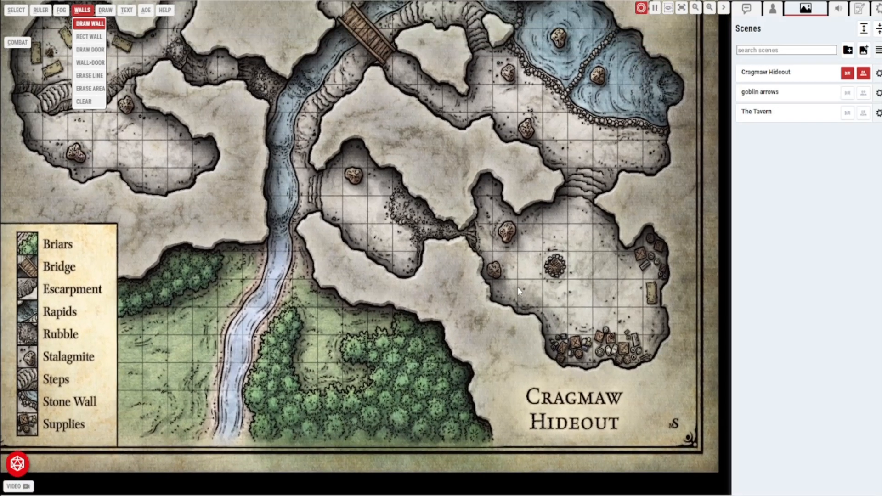
pyautogui.click(496, 471)
pyautogui.click(495, 433)
pyautogui.click(477, 409)
pyautogui.click(476, 367)
pyautogui.click(455, 351)
pyautogui.click(448, 316)
# Continue the wall west above the forest, around the rock tip beside the river, and back under the small central cave.
pyautogui.click(381, 295)
pyautogui.click(350, 298)
pyautogui.click(322, 279)
pyautogui.click(305, 228)
pyautogui.click(317, 216)
pyautogui.click(341, 233)
pyautogui.click(427, 249)
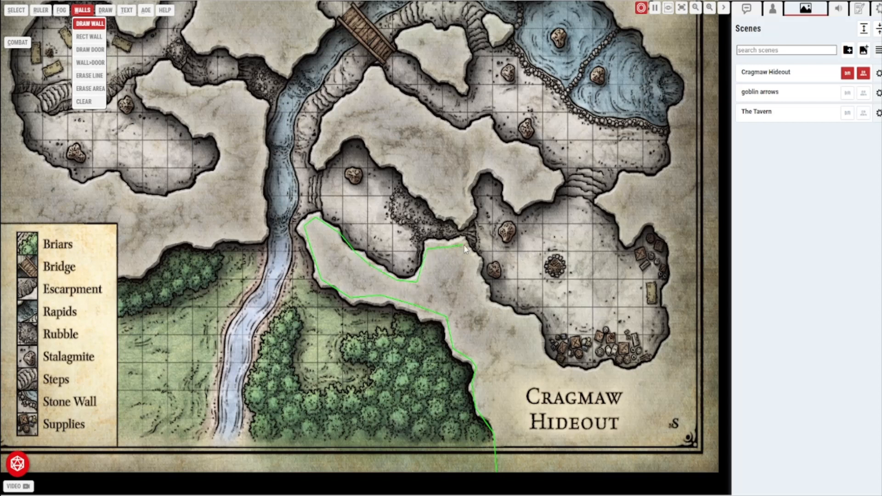
# Continue the wall past the narrow passage and around the southern and eastern sides of the supplies cave.
pyautogui.click(464, 246)
pyautogui.click(478, 260)
pyautogui.click(476, 274)
pyautogui.click(535, 319)
pyautogui.click(548, 365)
pyautogui.click(592, 377)
pyautogui.click(610, 367)
pyautogui.click(667, 228)
pyautogui.click(646, 216)
pyautogui.click(630, 235)
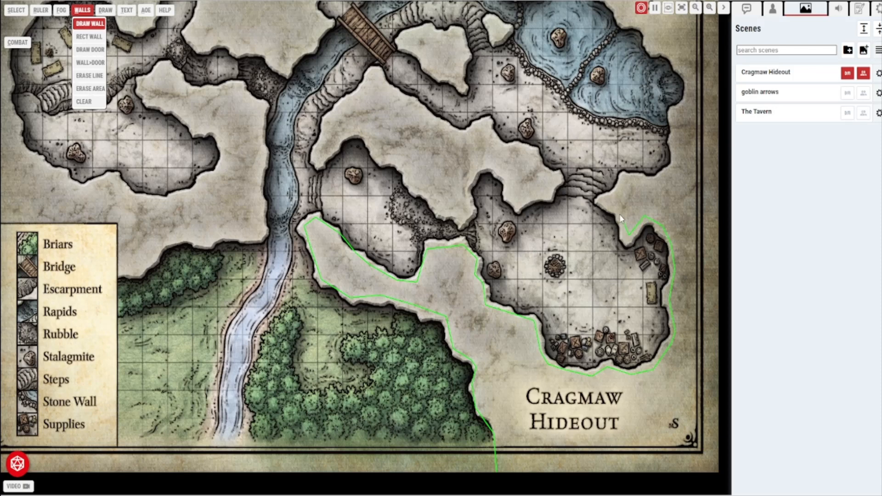
# Extend the wall past the steps north of the supplies cave and up the eastern side of the pool cave.
pyautogui.click(602, 202)
pyautogui.click(673, 116)
pyautogui.click(688, 96)
pyautogui.scroll(3, 688, 78)
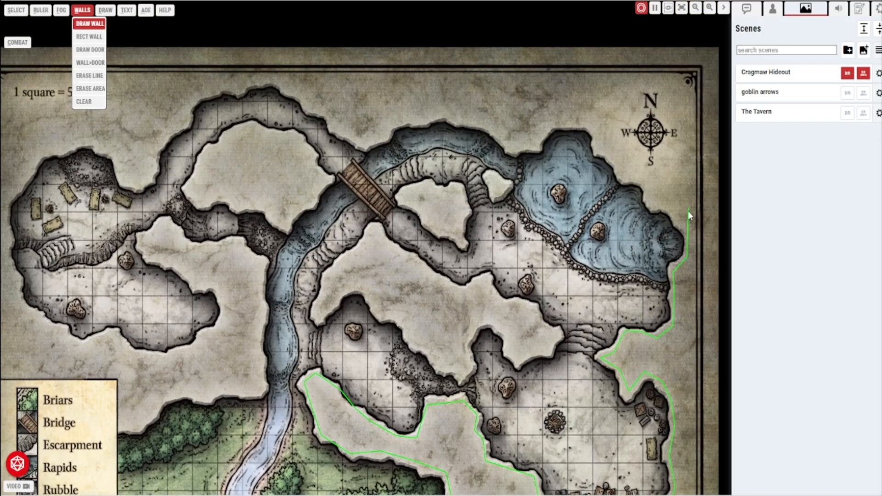
pyautogui.click(687, 228)
pyautogui.click(667, 209)
pyautogui.click(651, 204)
pyautogui.click(624, 177)
pyautogui.click(602, 152)
# Continue the wall along the pool's northern edge and above the rapids to the bridge's northern end.
pyautogui.click(591, 126)
pyautogui.click(552, 128)
pyautogui.click(536, 143)
pyautogui.click(516, 148)
pyautogui.click(484, 122)
pyautogui.click(396, 120)
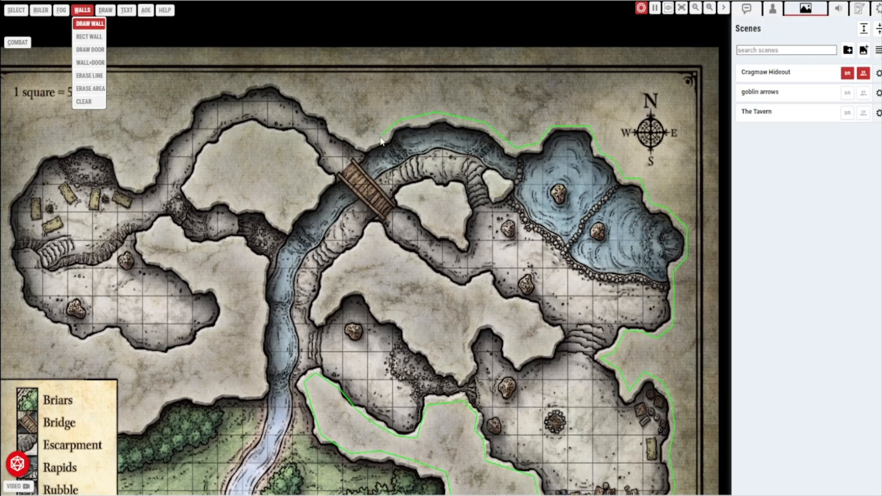
pyautogui.click(360, 145)
# Trace the wall along the outer edge of the curved northern passage toward the western cave.
pyautogui.click(291, 91)
pyautogui.click(218, 90)
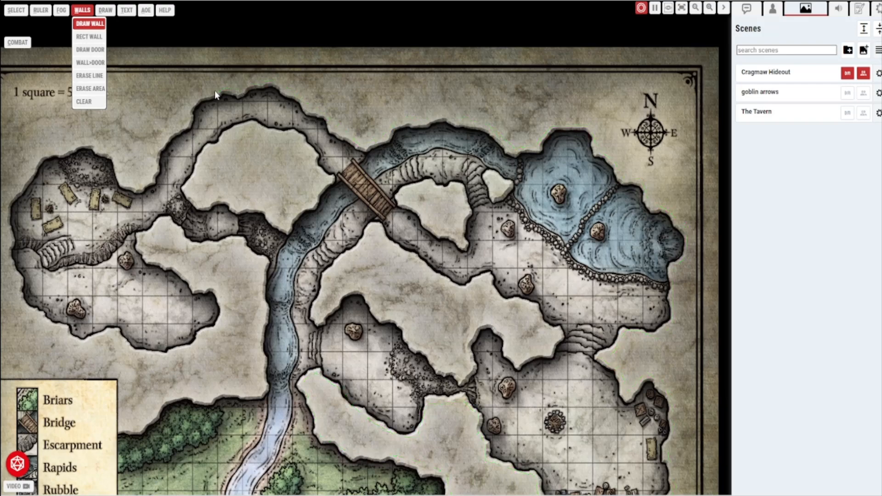
pyautogui.scroll(2, 179, 96)
pyautogui.scroll(-2, 181, 97)
pyautogui.moveTo(197, 99); pyautogui.dragTo(313, 151)
pyautogui.hscroll(-2, 304, 157)
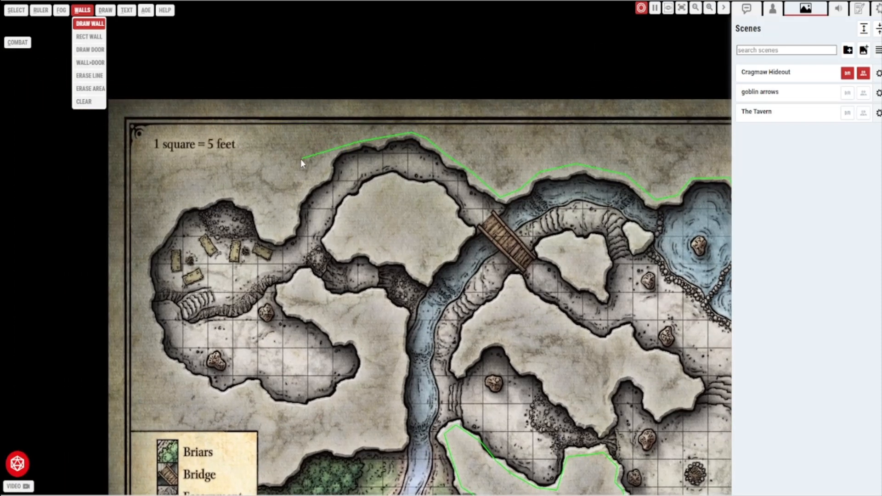
pyautogui.click(375, 180)
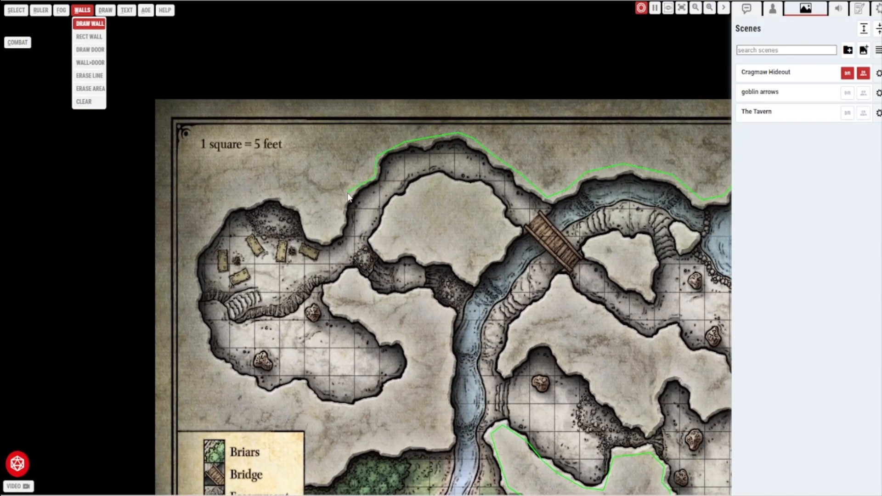
pyautogui.click(351, 192)
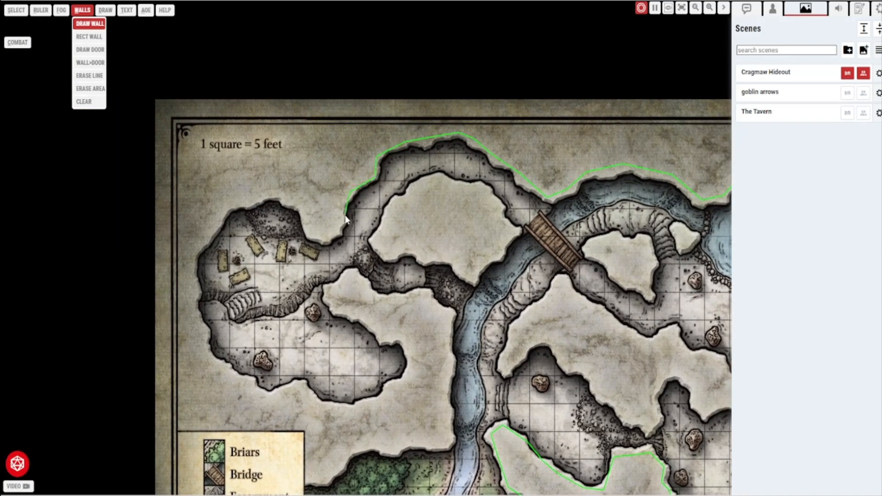
# Trace the wall around the northern, western and southwestern sides of the western cave.
pyautogui.click(309, 234)
pyautogui.click(297, 206)
pyautogui.click(280, 197)
pyautogui.click(247, 202)
pyautogui.click(265, 392)
pyautogui.click(297, 383)
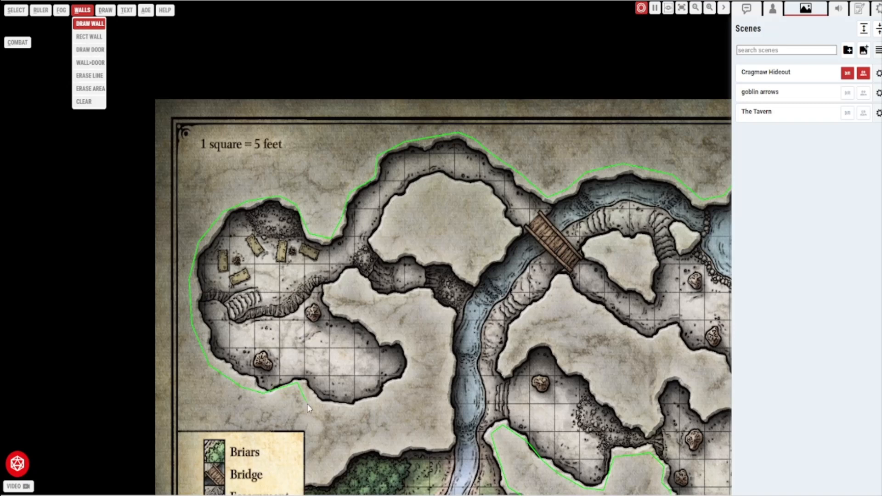
# Wrap the wall around the western cave's eastern lobe and follow the rubble passage's southern edge to the river.
pyautogui.click(367, 405)
pyautogui.click(390, 390)
pyautogui.click(412, 371)
pyautogui.click(407, 339)
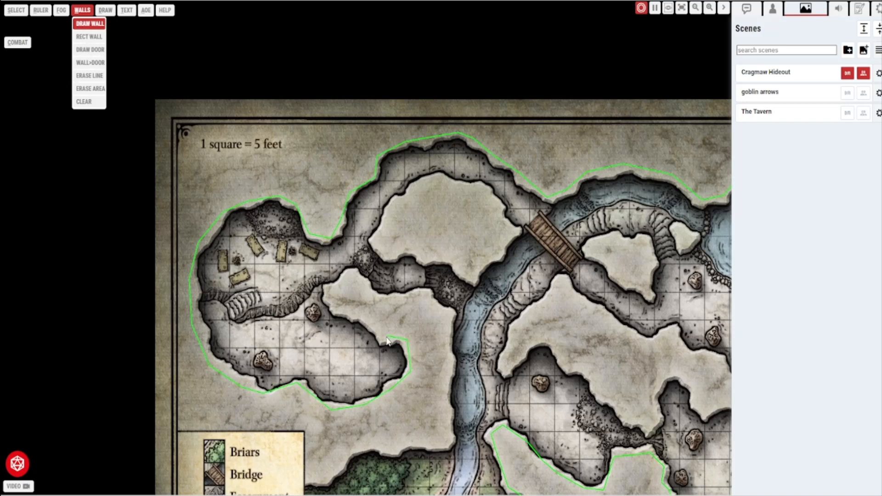
pyautogui.click(334, 311)
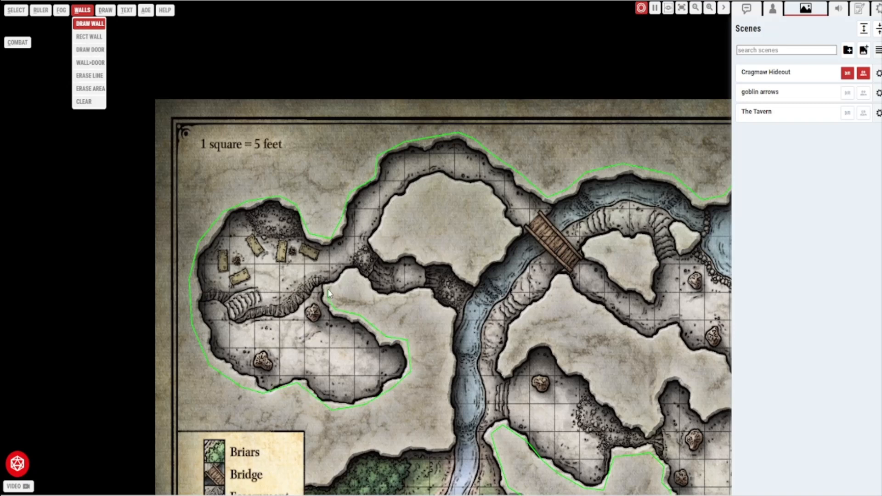
pyautogui.click(382, 301)
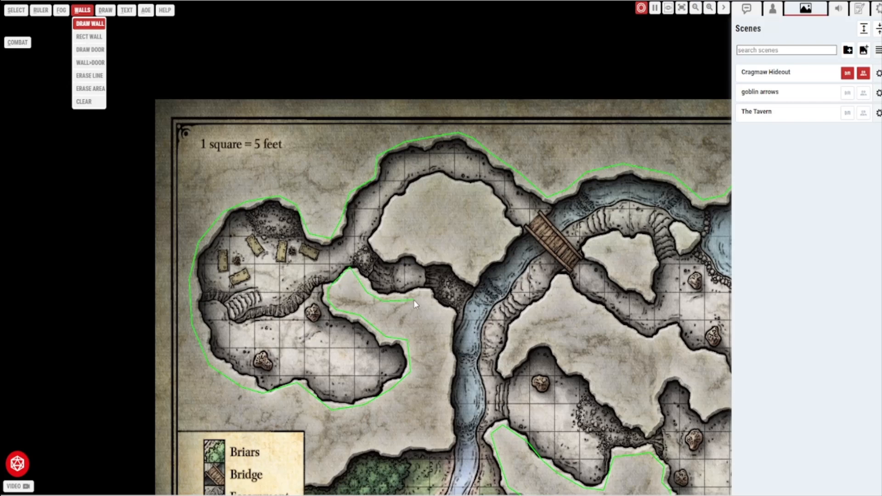
pyautogui.click(450, 313)
# Run the wall down the river's western bank to the cave entrance.
pyautogui.scroll(-3, 450, 257)
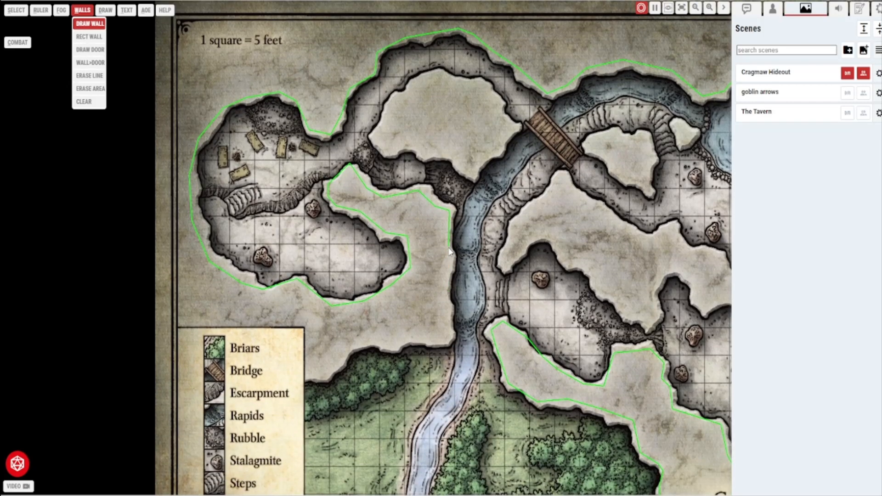
pyautogui.scroll(-1, 448, 252)
pyautogui.scroll(1, 432, 259)
pyautogui.scroll(-4, 441, 239)
pyautogui.scroll(6, 444, 221)
pyautogui.scroll(-1, 450, 218)
pyautogui.hscroll(-3, 448, 248)
pyautogui.hscroll(4, 436, 249)
pyautogui.hscroll(-1, 425, 249)
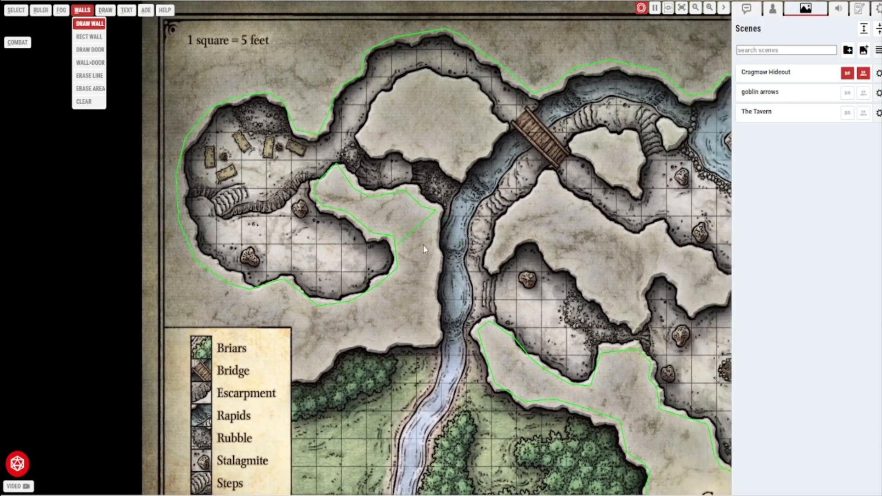
pyautogui.hscroll(1, 420, 248)
pyautogui.click(403, 249)
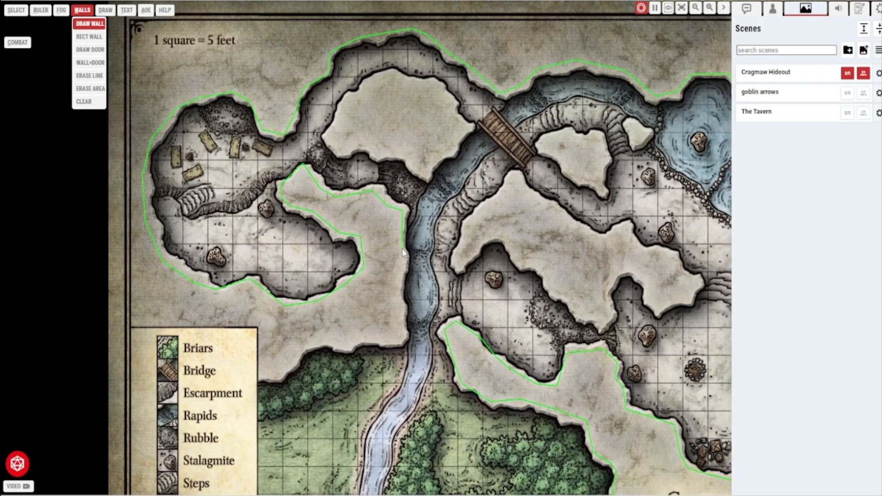
pyautogui.click(405, 260)
pyautogui.click(399, 293)
pyautogui.click(403, 342)
# Follow the cliff above the western briars and finish the wall along the legend's upper edge to the map border.
pyautogui.click(370, 340)
pyautogui.click(351, 348)
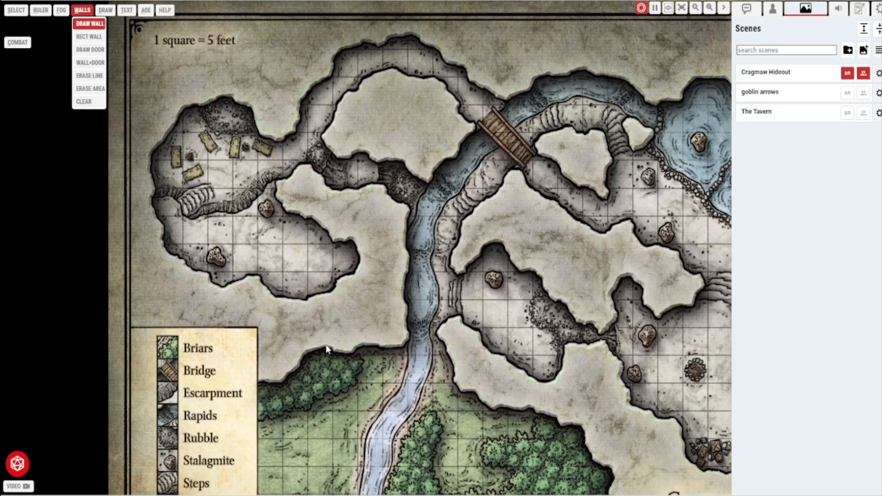
pyautogui.click(326, 344)
pyautogui.click(304, 352)
pyautogui.click(291, 366)
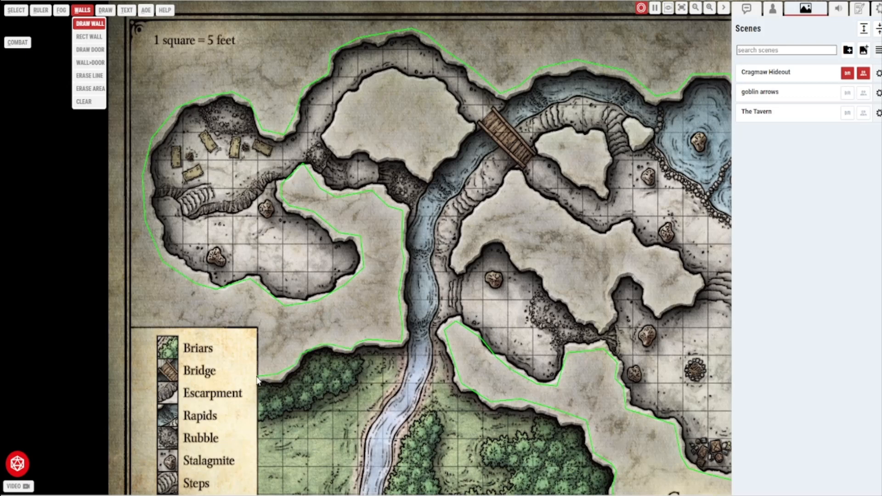
pyautogui.click(259, 373)
pyautogui.click(258, 328)
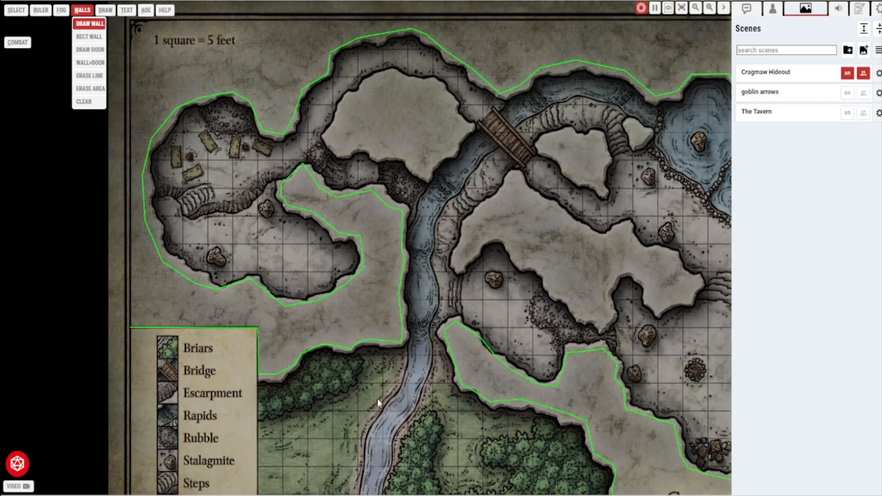
# Draw a closed wall around the central rock mass between the river and the eastern caves.
pyautogui.moveTo(413, 385); pyautogui.dragTo(299, 325)
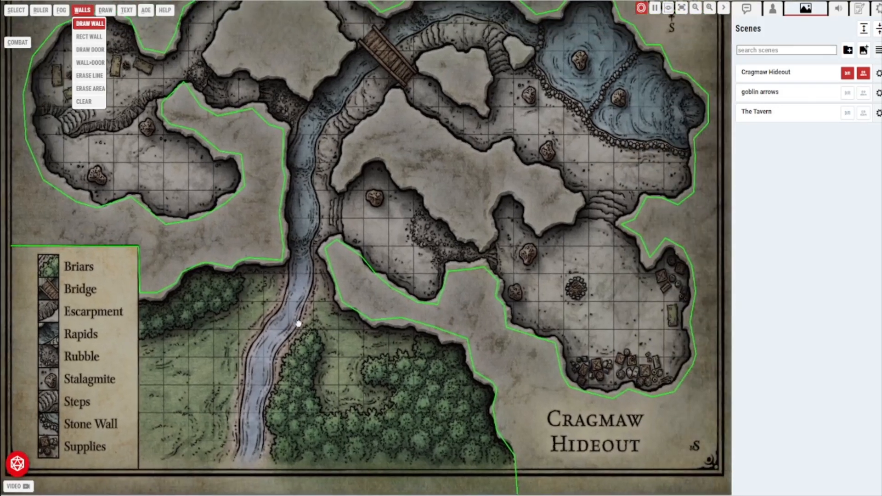
pyautogui.moveTo(494, 217); pyautogui.dragTo(443, 282)
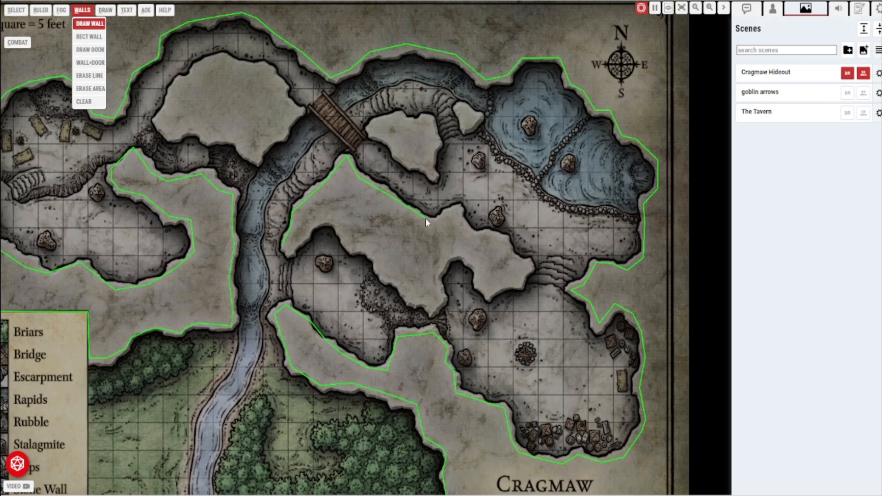
pyautogui.click(502, 238)
pyautogui.click(517, 265)
pyautogui.click(529, 266)
pyautogui.click(518, 279)
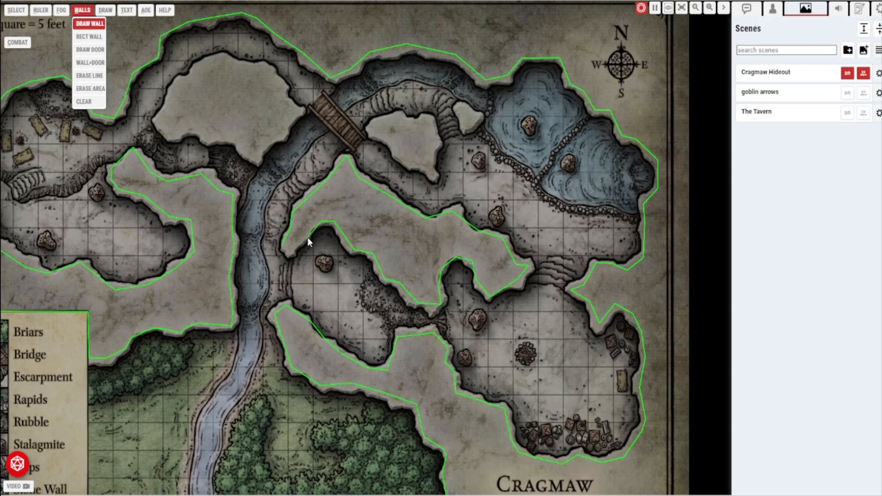
pyautogui.click(282, 247)
# Draw a closed wall around the large rock island west of the bridge.
pyautogui.moveTo(164, 116); pyautogui.dragTo(256, 185)
pyautogui.click(246, 188)
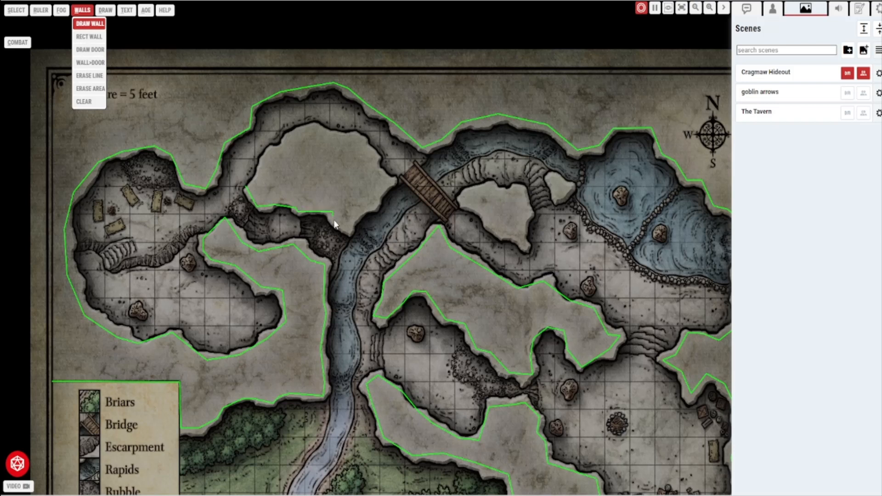
pyautogui.click(346, 228)
pyautogui.click(272, 150)
pyautogui.click(246, 189)
# Draw a closed wall around the larger rock island just east of the bridge.
pyautogui.moveTo(503, 227); pyautogui.dragTo(410, 205)
pyautogui.click(367, 173)
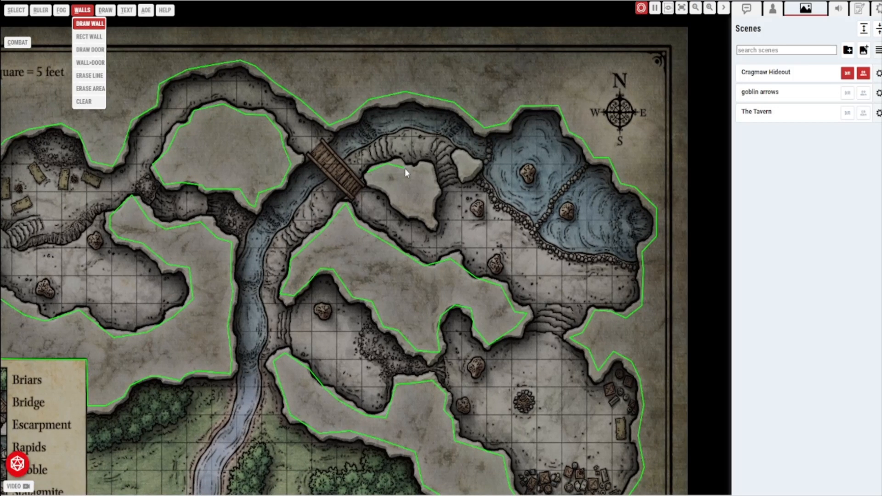
pyautogui.click(426, 217)
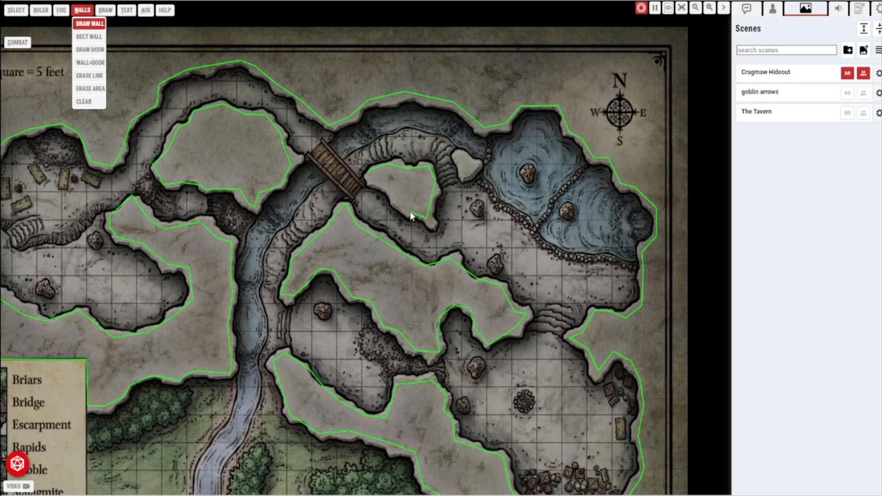
pyautogui.click(367, 173)
# Draw a closed wall around the small rock island between the escarpment and the pools.
pyautogui.click(481, 164)
pyautogui.moveTo(353, 188); pyautogui.dragTo(483, 111)
pyautogui.scroll(-2, 478, 133)
pyautogui.moveTo(529, 205); pyautogui.dragTo(443, 221)
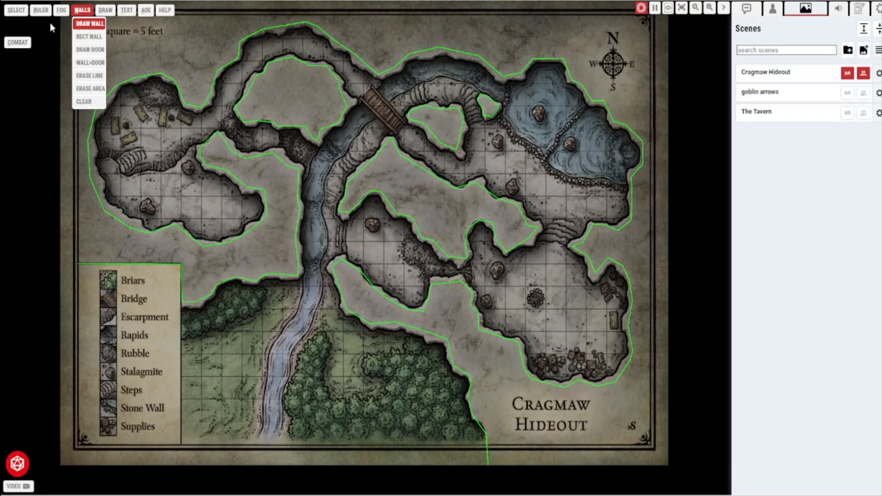
# Leave wall drawing and place the Barks and Eletir player tokens side by side on the grass west of the river, near the map's southern edge.
pyautogui.click(16, 10)
pyautogui.moveTo(391, 373); pyautogui.dragTo(395, 393)
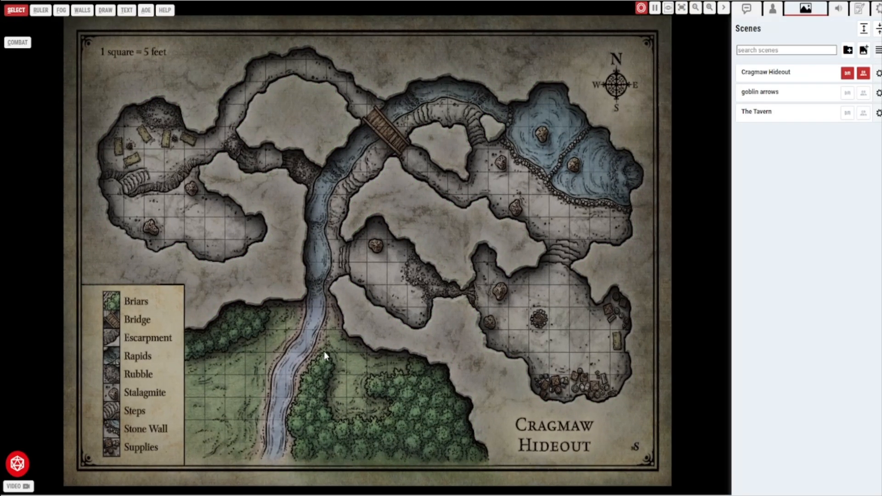
pyautogui.moveTo(396, 151); pyautogui.dragTo(558, 146)
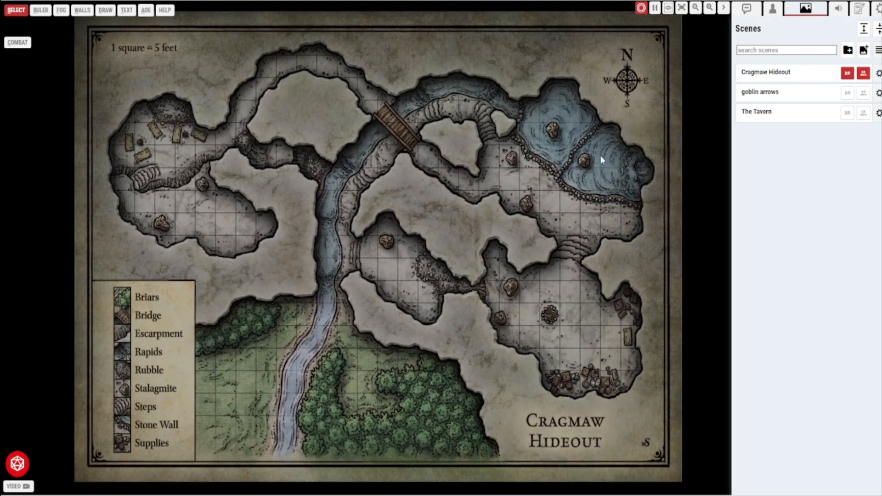
pyautogui.click(777, 10)
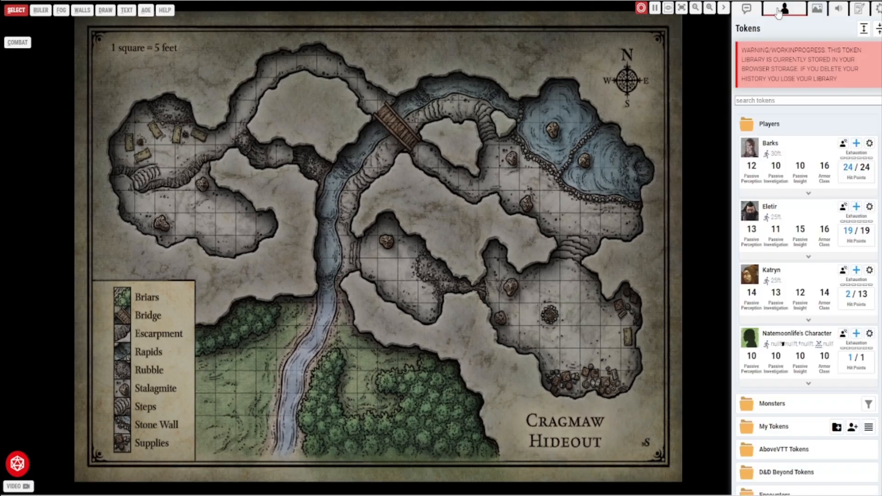
pyautogui.click(857, 145)
pyautogui.moveTo(361, 243); pyautogui.dragTo(245, 427)
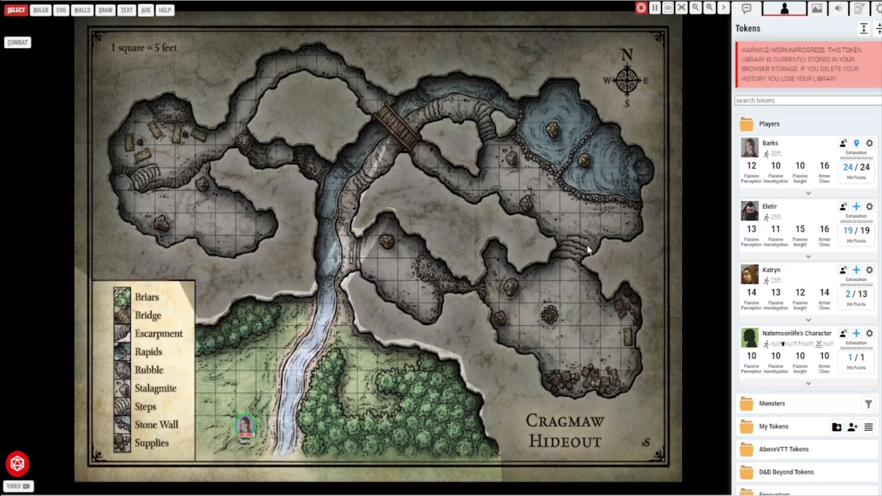
pyautogui.click(858, 208)
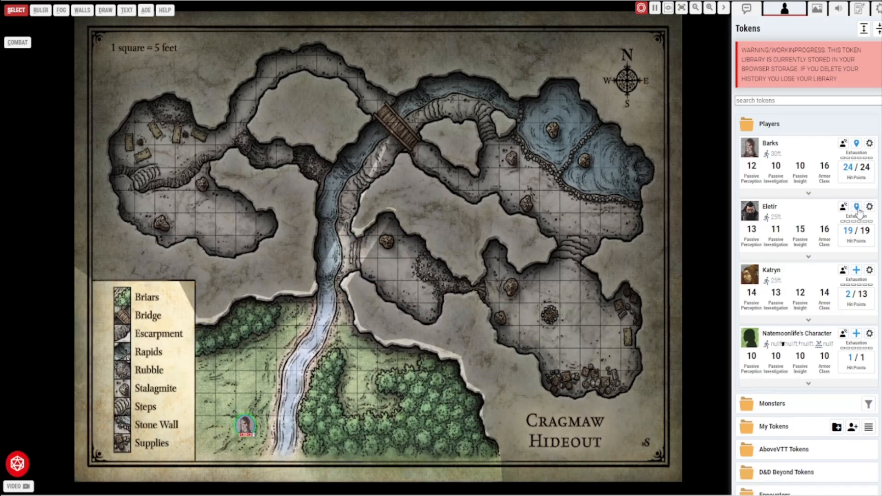
pyautogui.moveTo(362, 243); pyautogui.dragTo(268, 425)
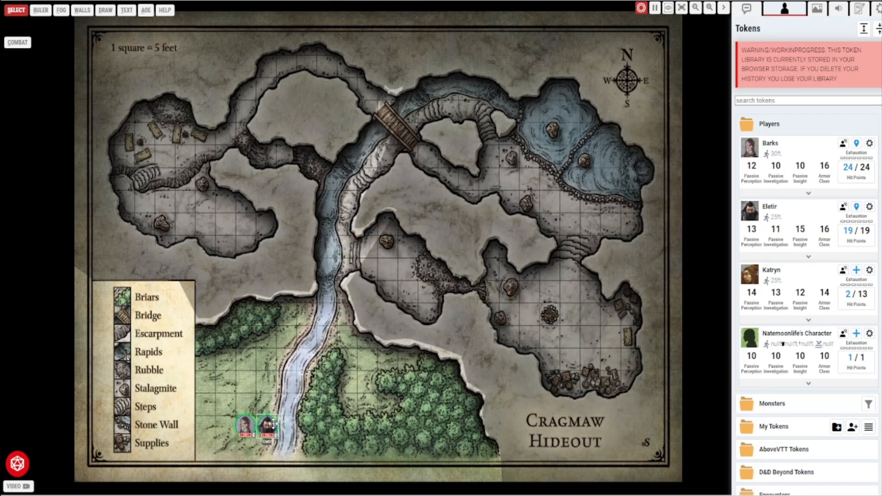
# Set the Cragmaw Hideout scene's darkness filter to 100 and save the scene settings.
pyautogui.click(246, 424)
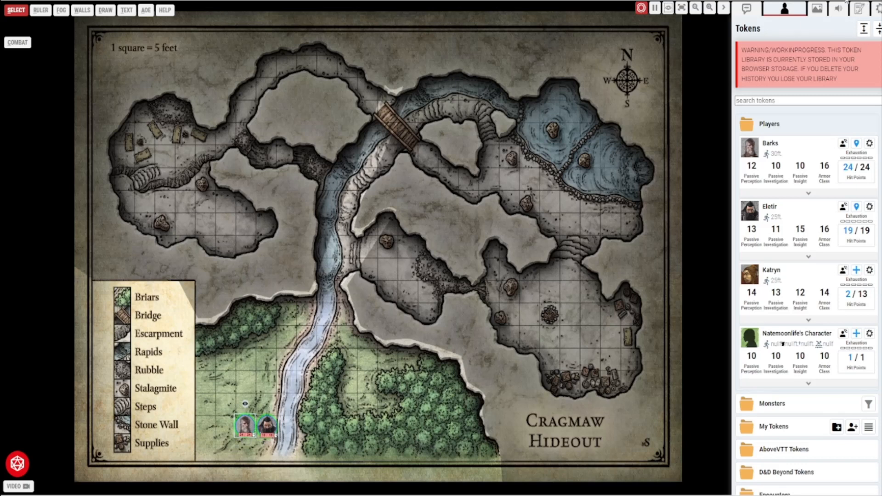
pyautogui.click(816, 8)
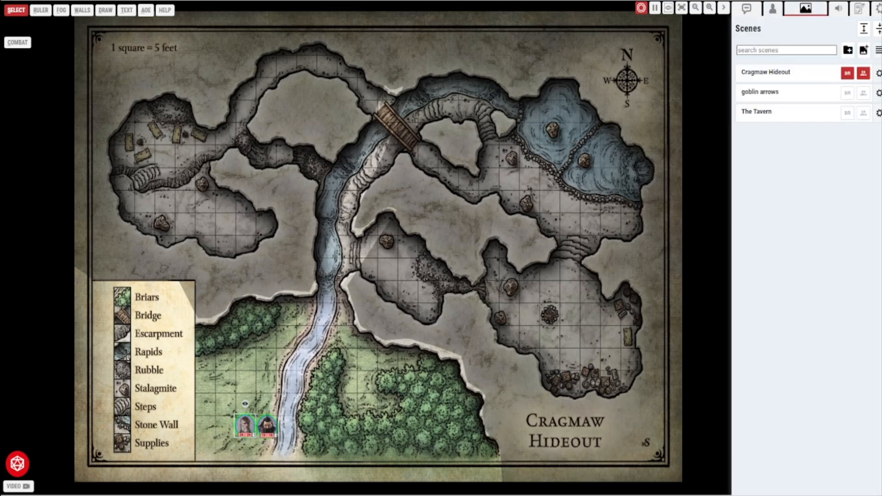
pyautogui.click(879, 75)
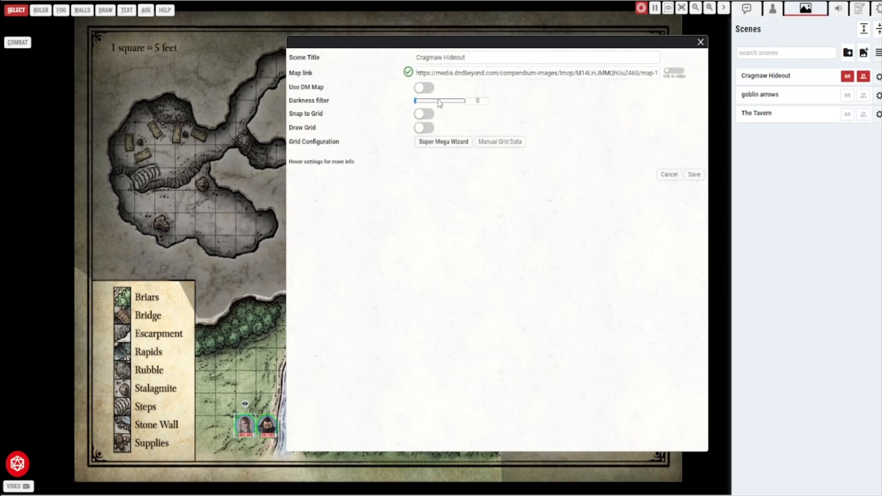
pyautogui.moveTo(438, 100); pyautogui.dragTo(465, 100)
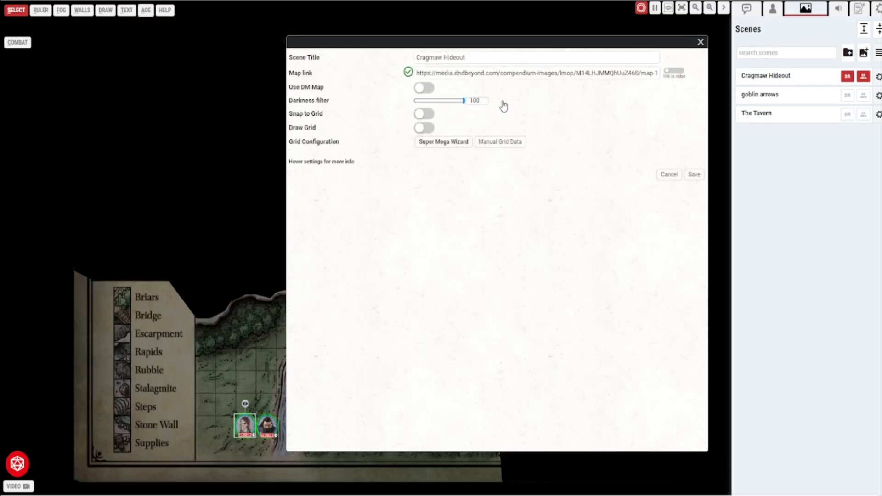
pyautogui.click(695, 175)
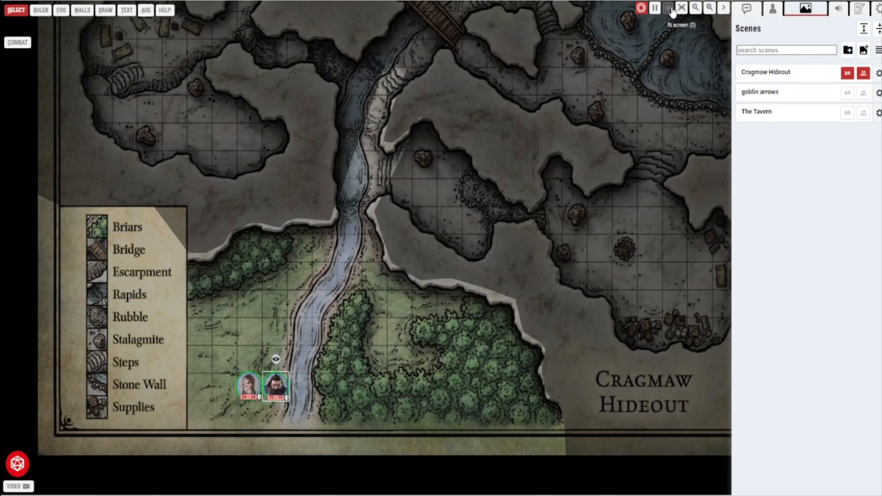
# Turn on selected-token vision and step the Eletir token one square east and back to check its view.
pyautogui.click(672, 12)
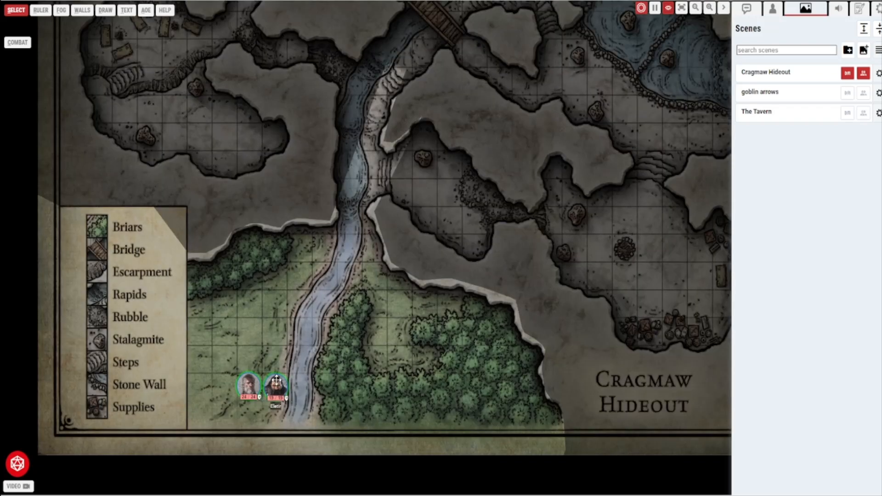
pyautogui.click(276, 380)
pyautogui.press('Right')
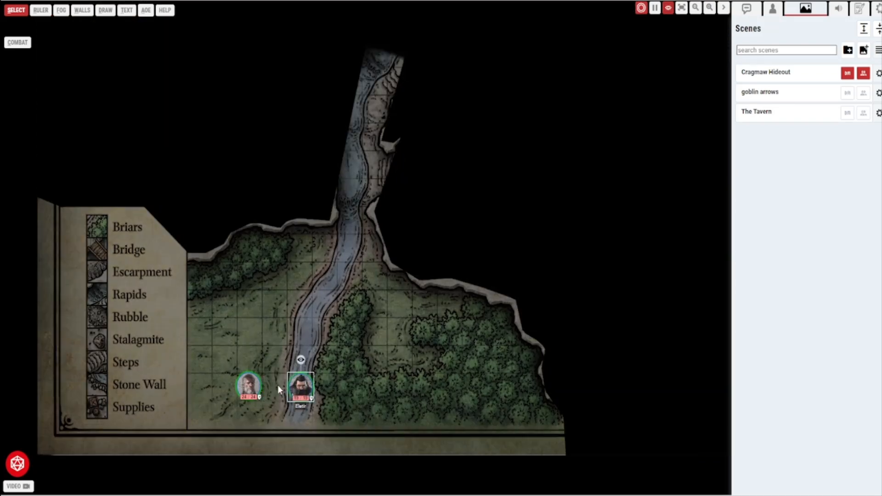
pyautogui.press('Left')
# Select the Barks token and step it west and back to check its view in the dark.
pyautogui.click(247, 384)
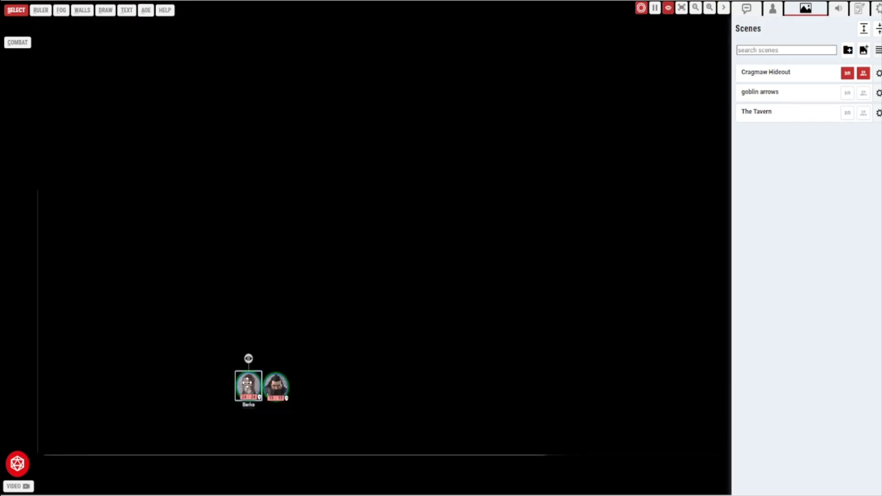
pyautogui.press('Left')
pyautogui.press('Right')
pyautogui.press('Left')
pyautogui.press('Right')
# Search the token library for "flame" and place the Flame 1 overlay beside the river near the map's southern edge.
pyautogui.click(773, 10)
pyautogui.click(760, 100)
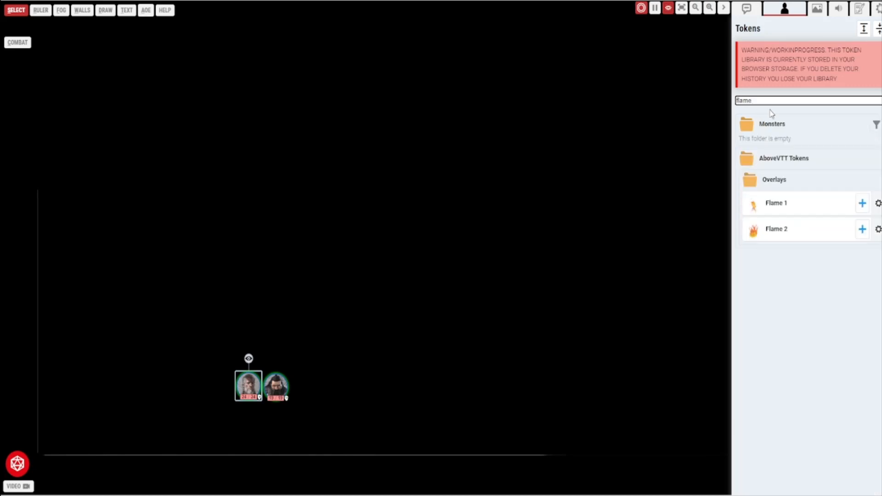
pyautogui.click(858, 384)
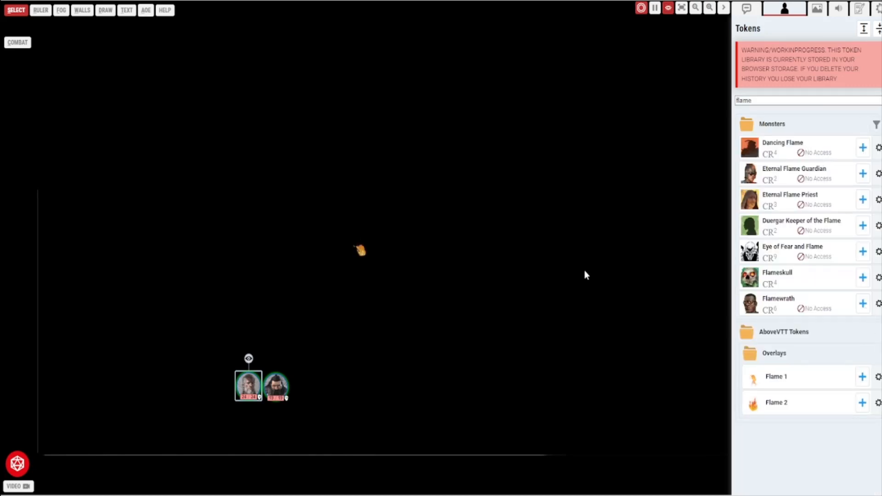
pyautogui.moveTo(361, 248); pyautogui.dragTo(340, 396)
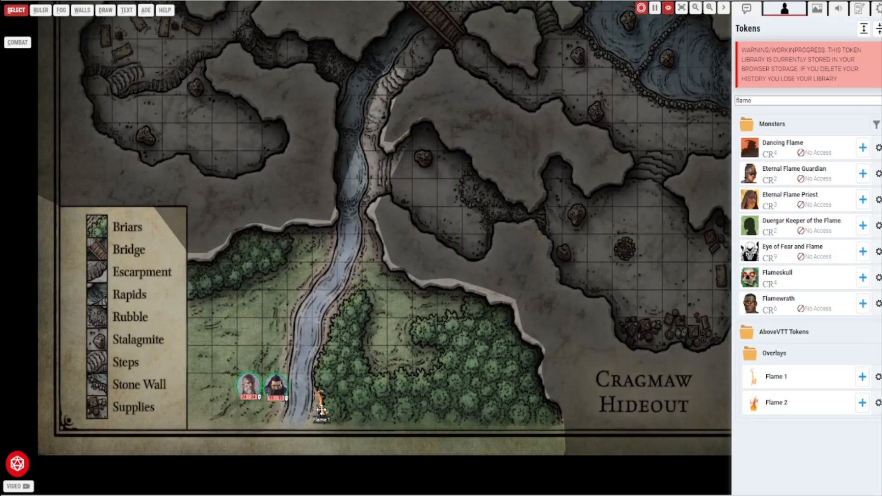
# Set the Flame 1 token's darkvision radius to 0 and its inner light radius to 1000 ft.
pyautogui.rightClick(330, 402)
pyautogui.moveTo(304, 440)
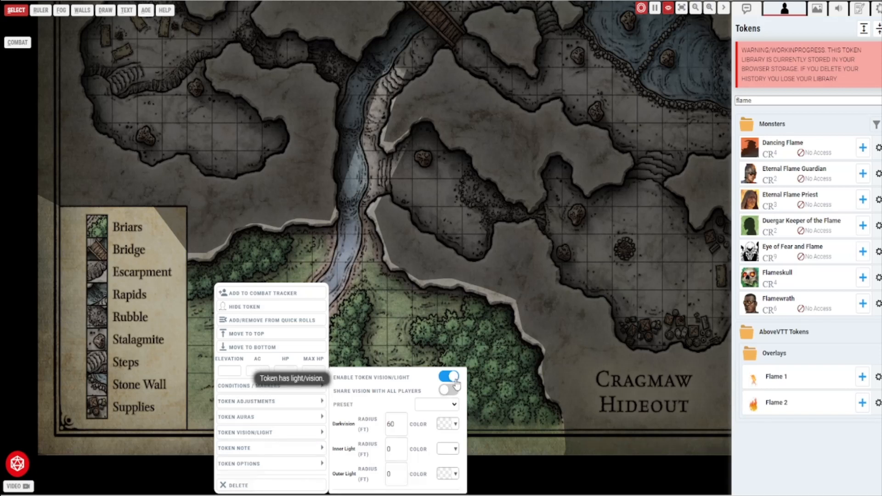
pyautogui.click(404, 420)
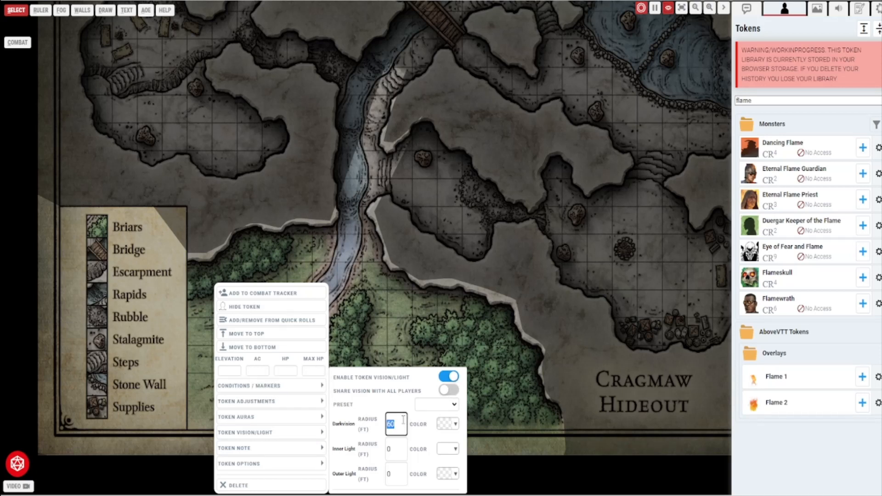
pyautogui.click(388, 450)
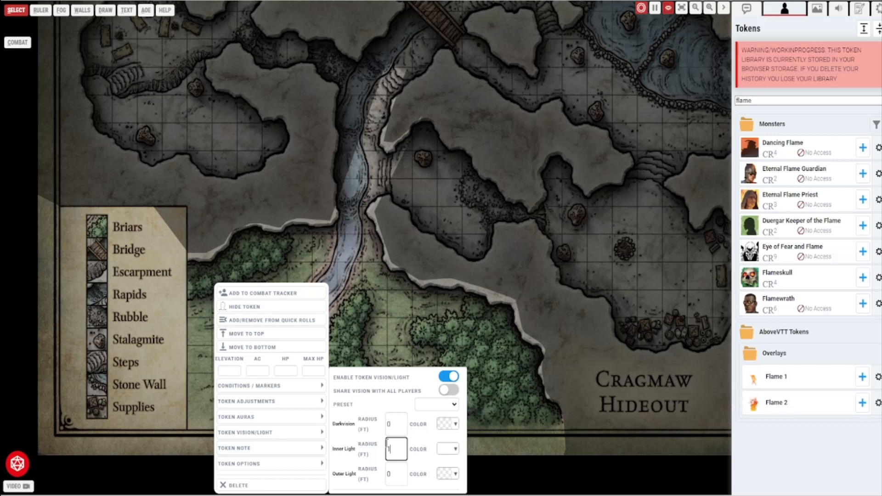
pyautogui.doubleClick(398, 473)
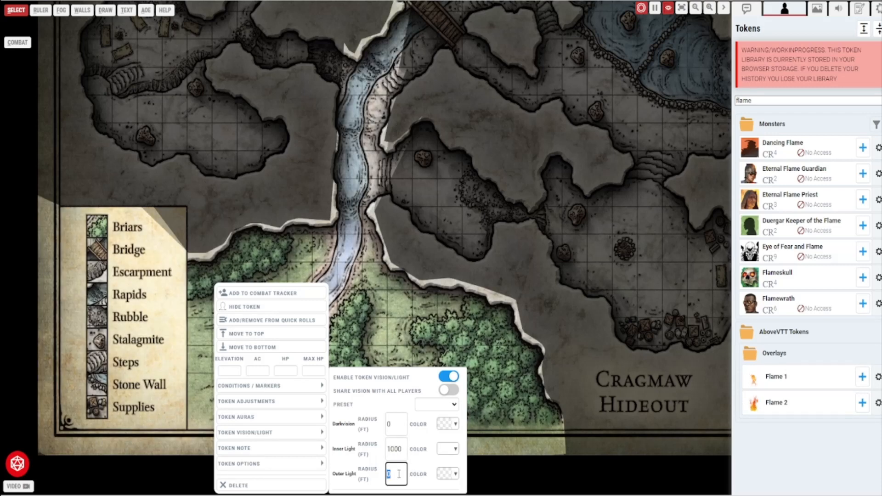
pyautogui.click(396, 341)
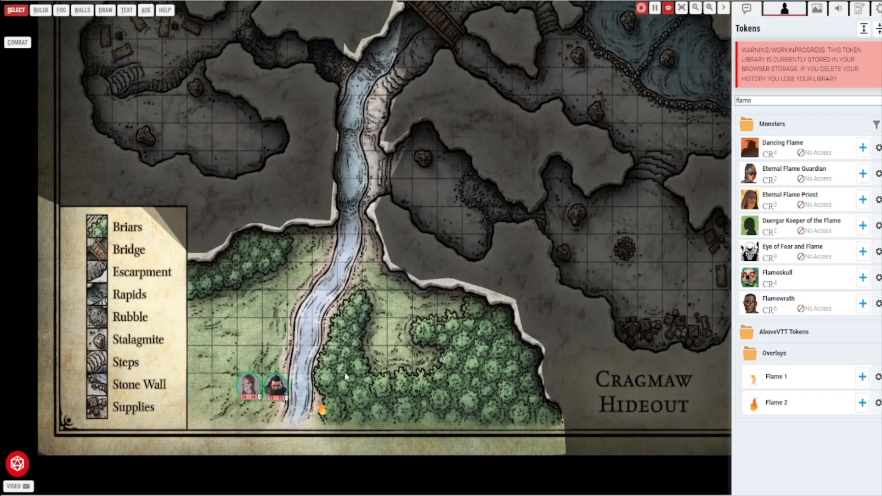
# Move the Flame 1 token onto the map's southern margin below the river and hide it from players.
pyautogui.moveTo(319, 415); pyautogui.dragTo(298, 443)
pyautogui.rightClick(298, 443)
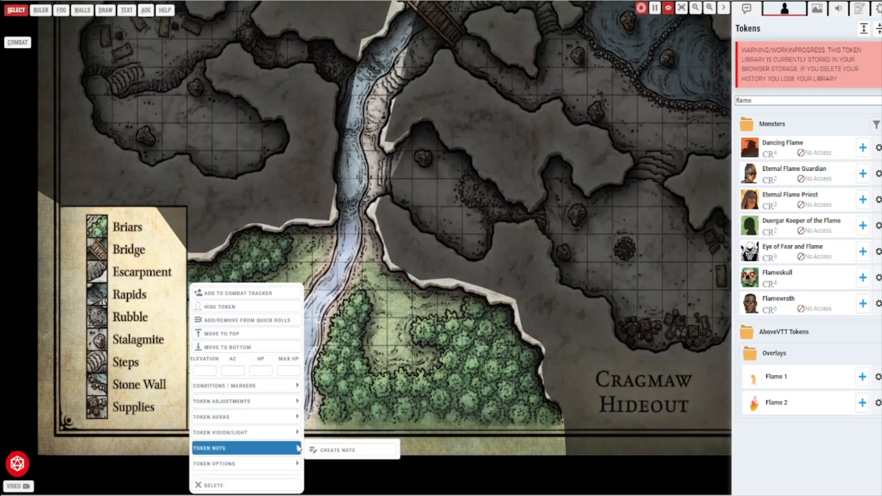
pyautogui.click(232, 307)
pyautogui.click(243, 259)
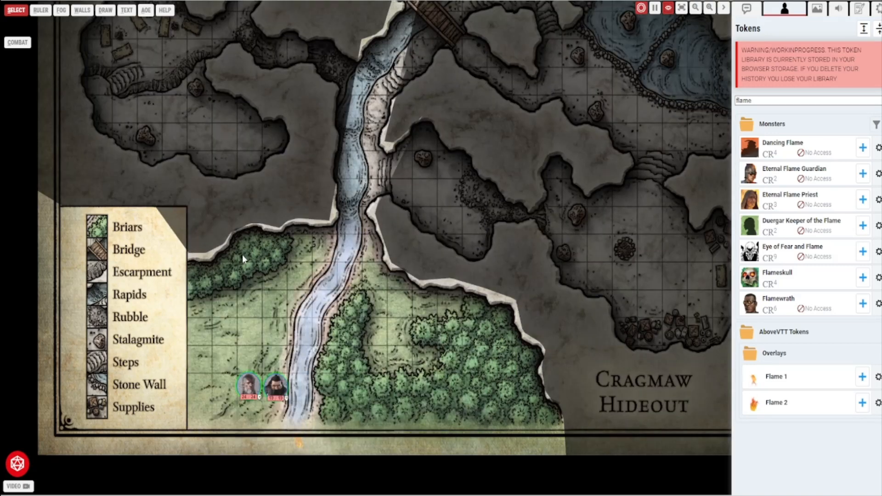
# Walk the Eletir token north along the river toward the cave and back to its starting square to check its changing view.
pyautogui.moveTo(349, 301); pyautogui.dragTo(372, 304)
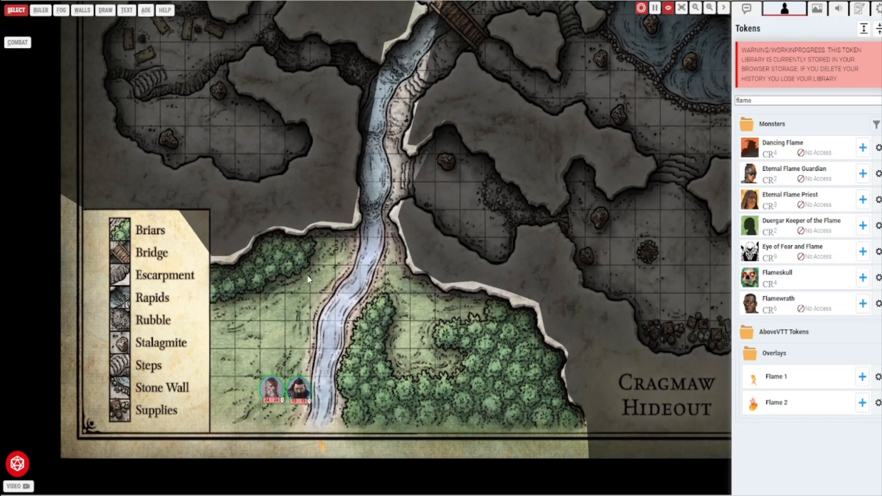
pyautogui.click(300, 387)
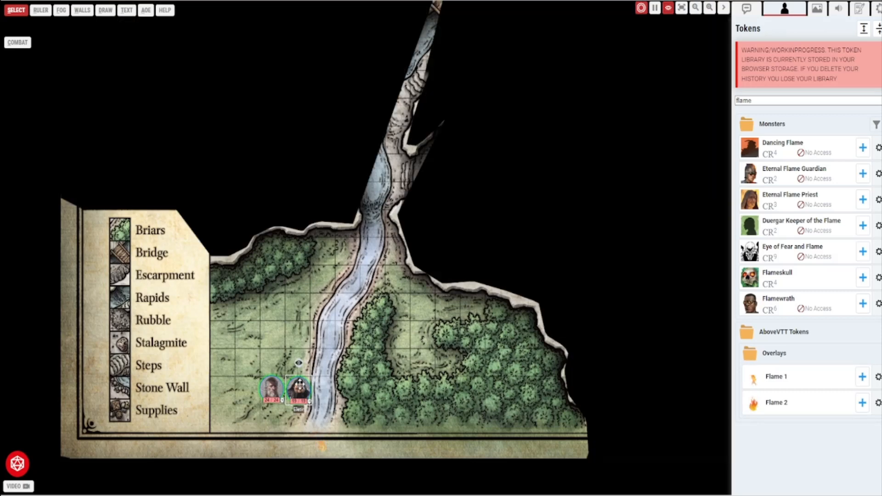
pyautogui.press('Right')
pyautogui.press('Up')
pyautogui.press('Up')
pyautogui.press('Up')
pyautogui.press('Up')
pyautogui.press('Right')
pyautogui.press('Right')
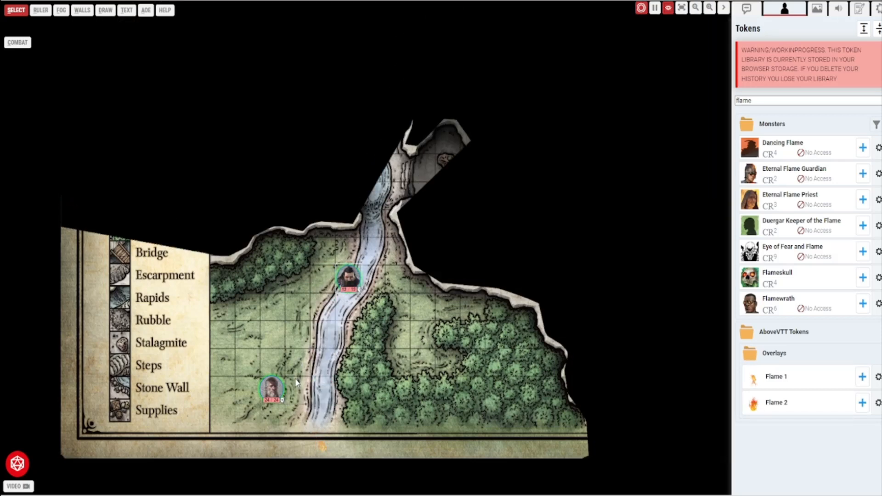
pyautogui.press('Up')
pyautogui.press('Down')
pyautogui.press('Left')
pyautogui.press('Left')
pyautogui.press('Left')
pyautogui.press('Down')
pyautogui.press('Down')
pyautogui.press('Down')
pyautogui.press('Down')
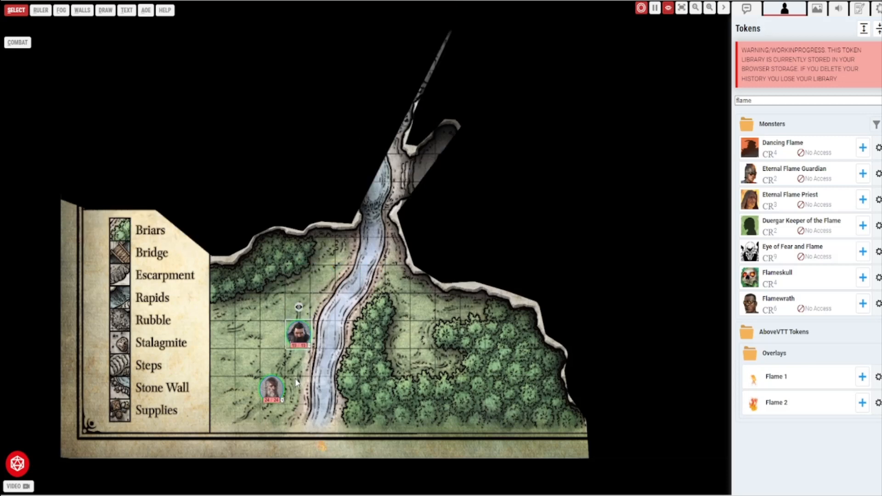
# Walk the Barks token north up the western riverbank to the grass beside the briars.
pyautogui.click(273, 383)
pyautogui.press('Up')
pyautogui.press('Up')
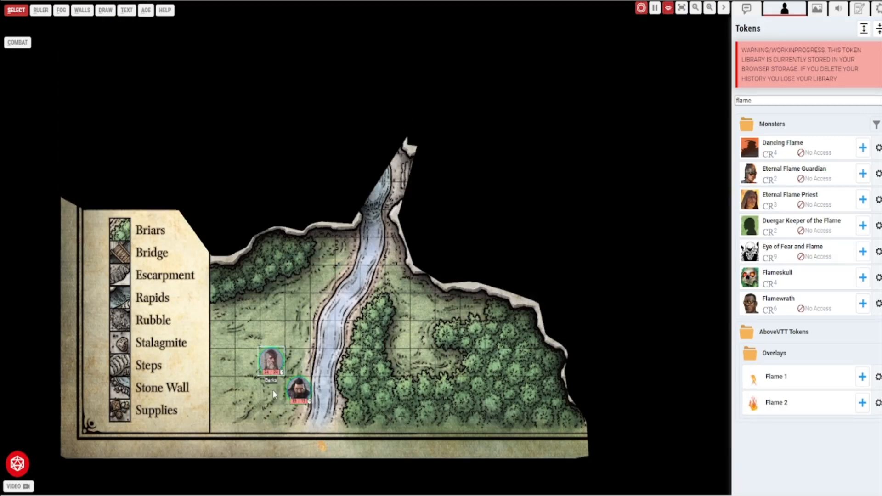
pyautogui.press('Right')
pyautogui.press('Right')
pyautogui.press('Up')
pyautogui.press('Up')
pyautogui.press('Up')
pyautogui.press('Down')
pyautogui.press('Down')
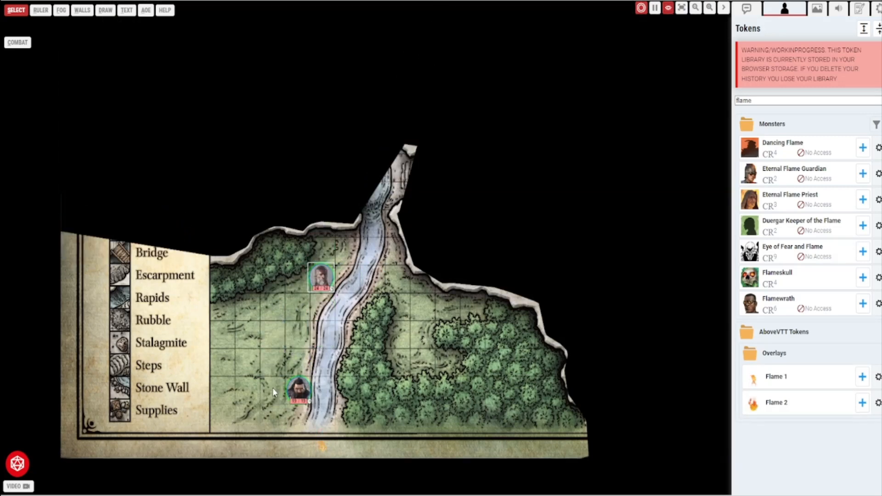
# Move the Barks token up the river through the cave entrance and east to the mouth of the side cave.
pyautogui.press('Up')
pyautogui.press('Up')
pyautogui.press('Right')
pyautogui.press('Right')
pyautogui.press('Up')
pyautogui.press('Up')
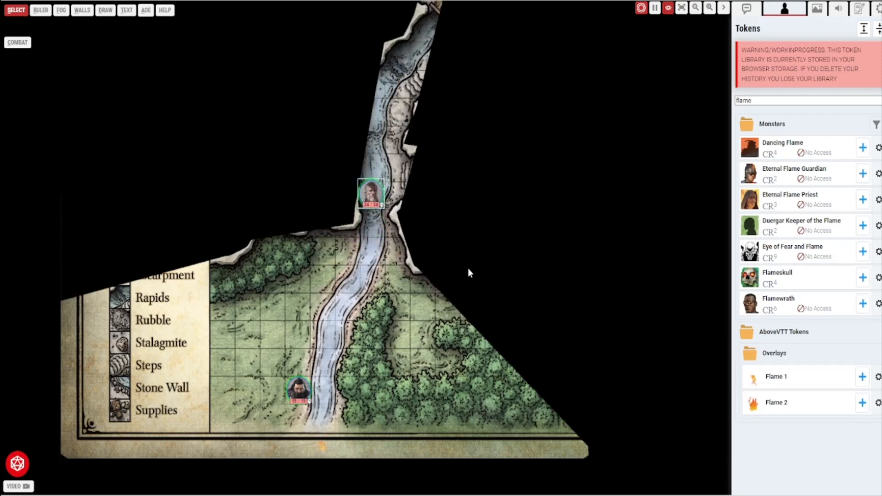
pyautogui.press('Up')
pyautogui.press('Right')
pyautogui.press('Right')
pyautogui.press('Left')
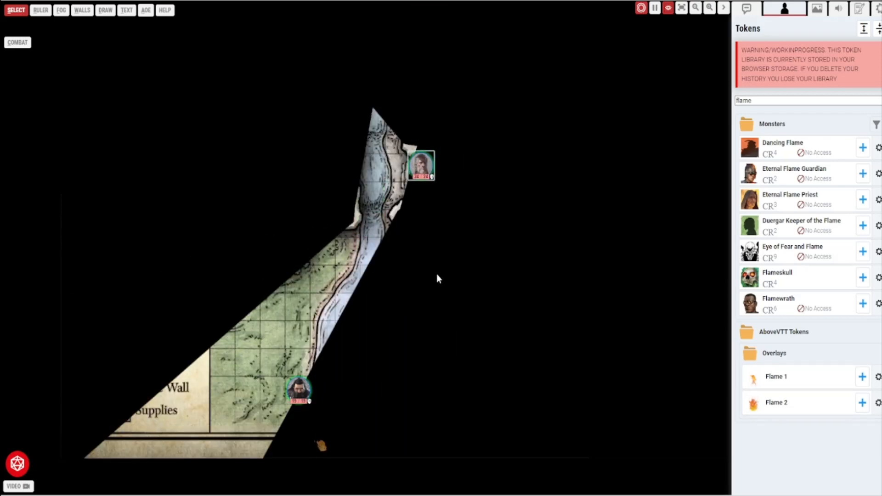
# Move the Barks token out of the side cave and back west onto the river at the cave entrance.
pyautogui.press('Right')
pyautogui.press('Right')
pyautogui.press('Left')
pyautogui.press('Left')
pyautogui.press('Down')
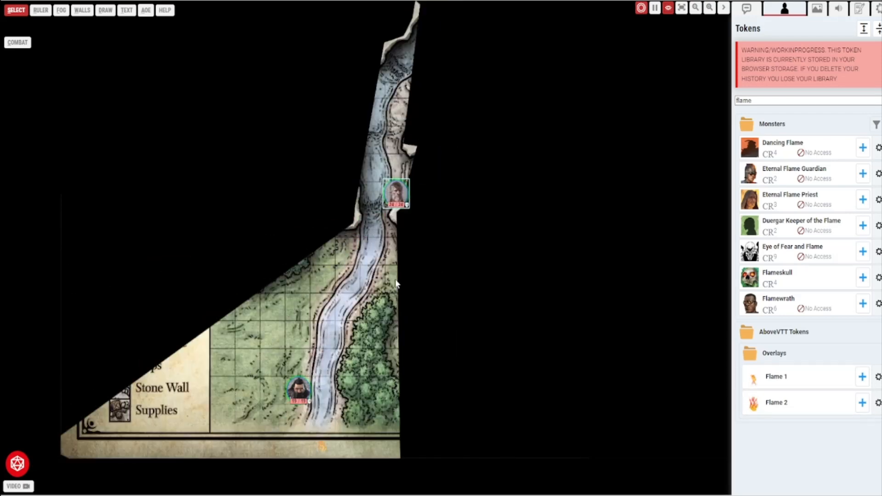
pyautogui.press('Left')
# Walk the Eletir token north along the riverbank, through the cave entrance and east into the mouth of the side cave.
pyautogui.click(300, 386)
pyautogui.press('Up')
pyautogui.press('Up')
pyautogui.press('Up')
pyautogui.press('Up')
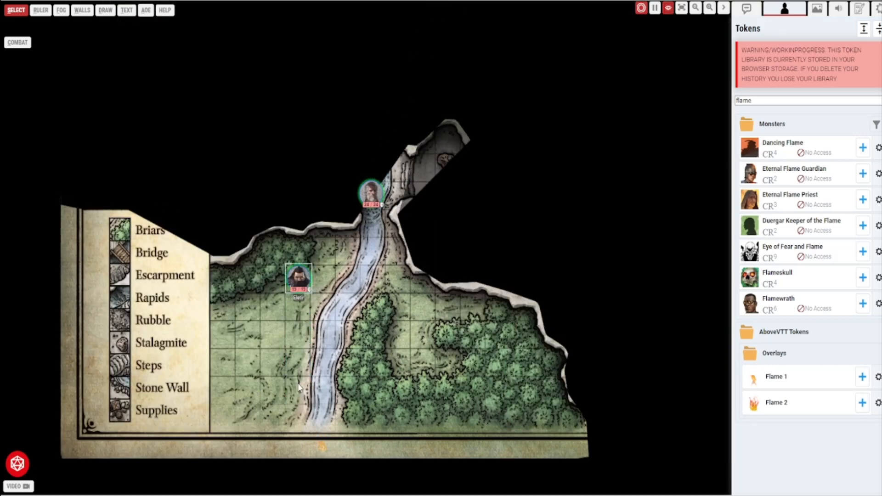
pyautogui.press('Right')
pyautogui.press('Right')
pyautogui.press('Right')
pyautogui.press('Up')
pyautogui.press('Up')
pyautogui.press('Up')
pyautogui.press('Up')
pyautogui.press('Right')
pyautogui.press('Right')
pyautogui.press('Right')
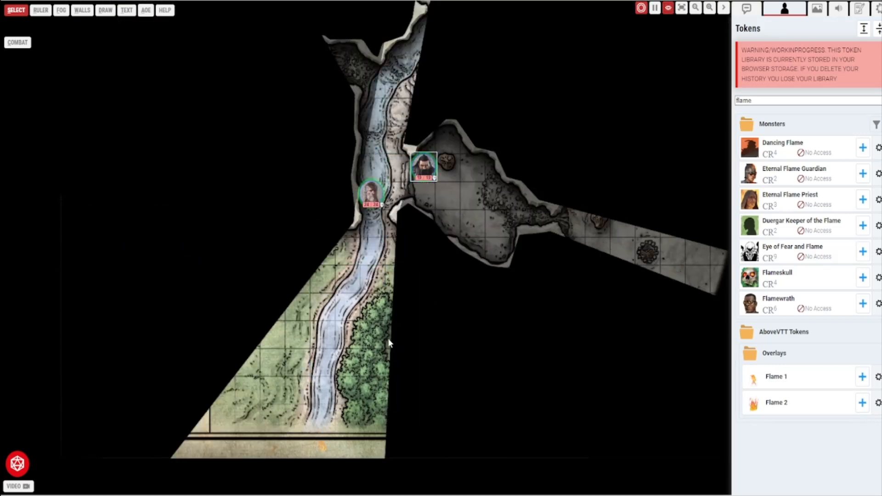
# Move the Eletir token around inside the side cave to test its view, ending near the middle of the room.
pyautogui.press('Right')
pyautogui.press('Down')
pyautogui.press('Down')
pyautogui.press('Up')
pyautogui.press('Up')
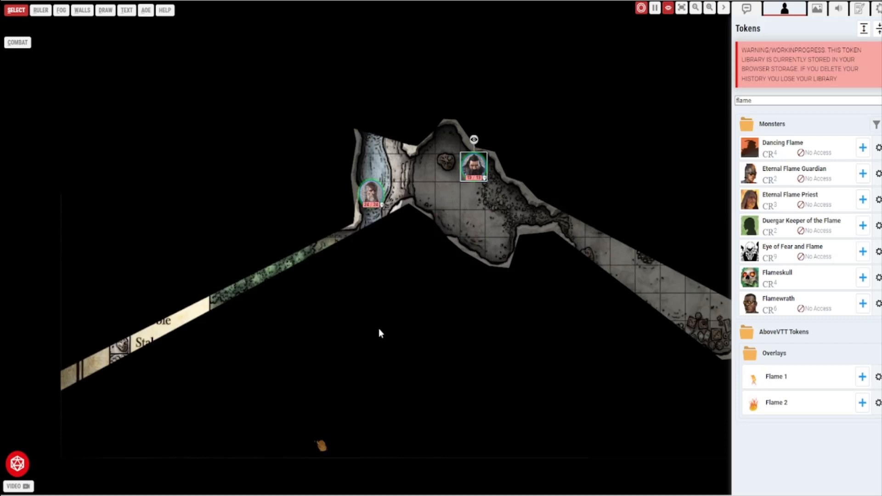
pyautogui.press('Down')
pyautogui.moveTo(452, 183); pyautogui.dragTo(431, 195)
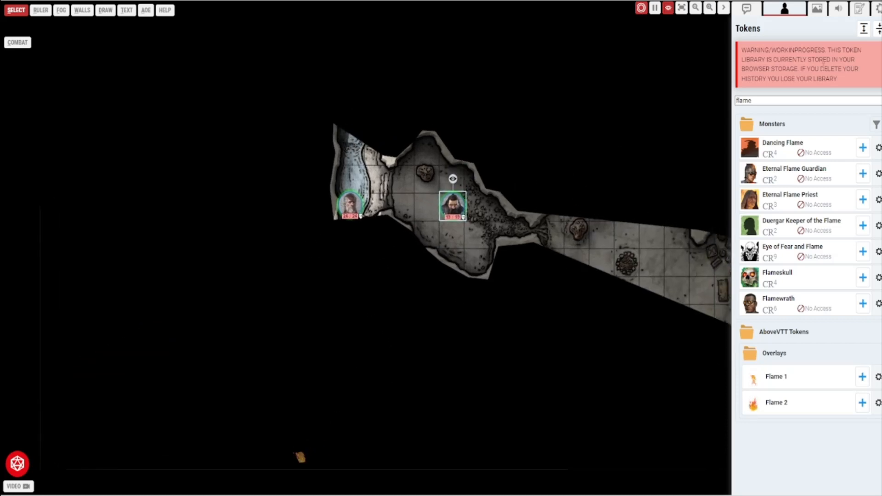
# Place a Flame 1 overlay token beside Barks and give it the torch light preset with a darkvision radius of 0 ft.
pyautogui.click(863, 376)
pyautogui.moveTo(360, 250); pyautogui.dragTo(363, 201)
pyautogui.rightClick(361, 200)
pyautogui.moveTo(354, 335)
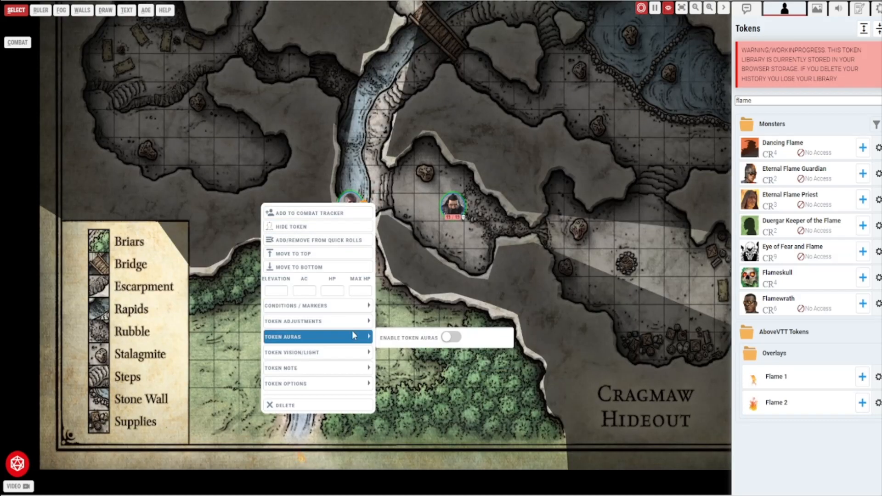
pyautogui.moveTo(361, 351)
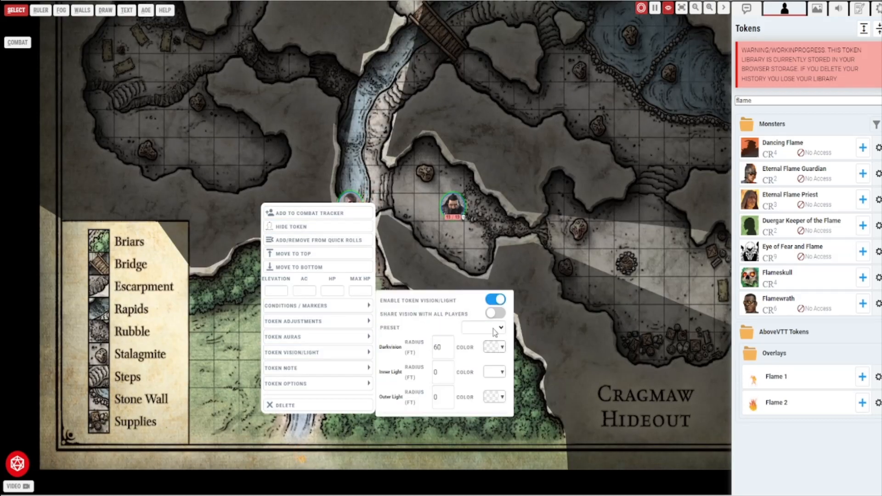
pyautogui.click(499, 361)
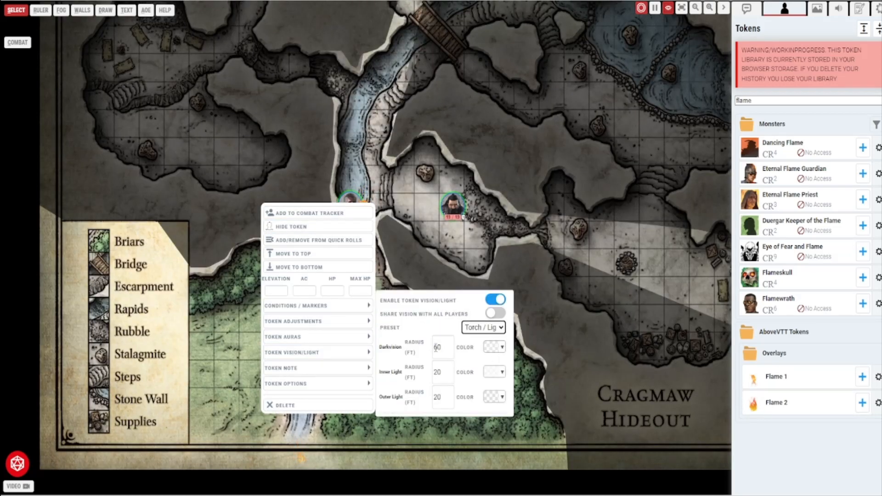
pyautogui.doubleClick(440, 348)
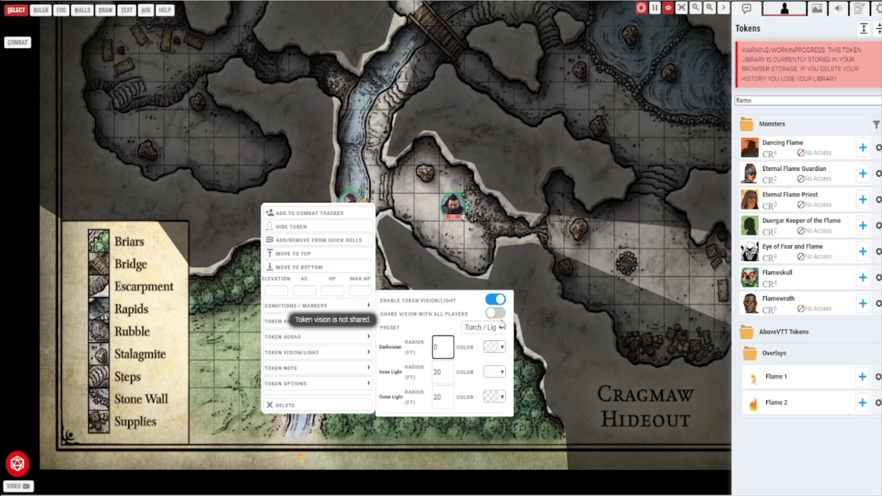
pyautogui.press('Return')
pyautogui.click(424, 226)
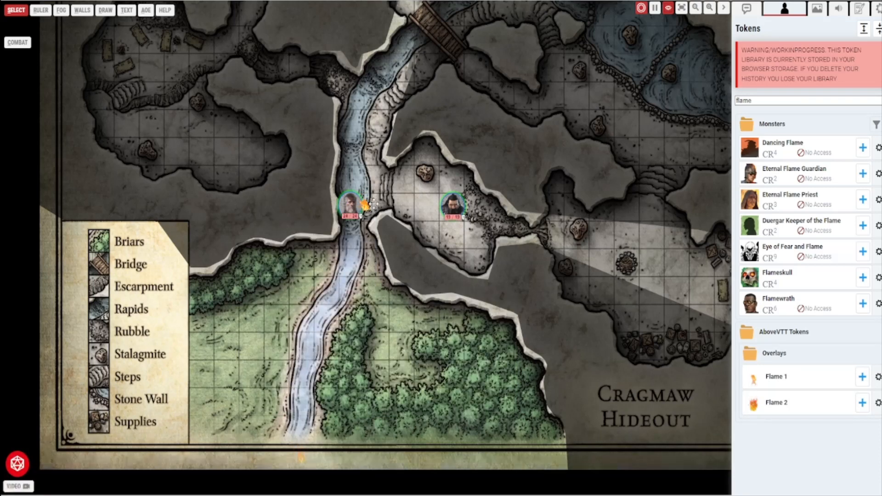
# Select the Barks and new Flame 1 tokens in turn to compare what each sees in the torchlight.
pyautogui.click(356, 206)
pyautogui.scroll(5, 364, 217)
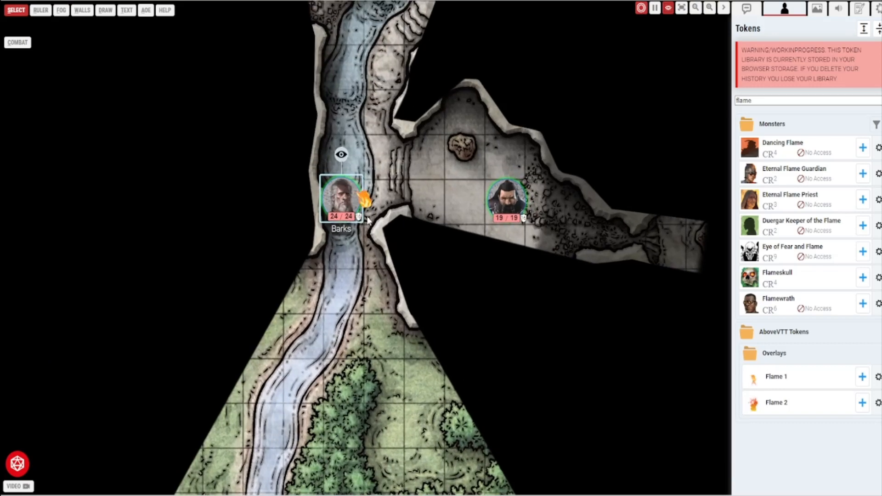
pyautogui.moveTo(376, 201); pyautogui.dragTo(348, 316)
pyautogui.click(348, 315)
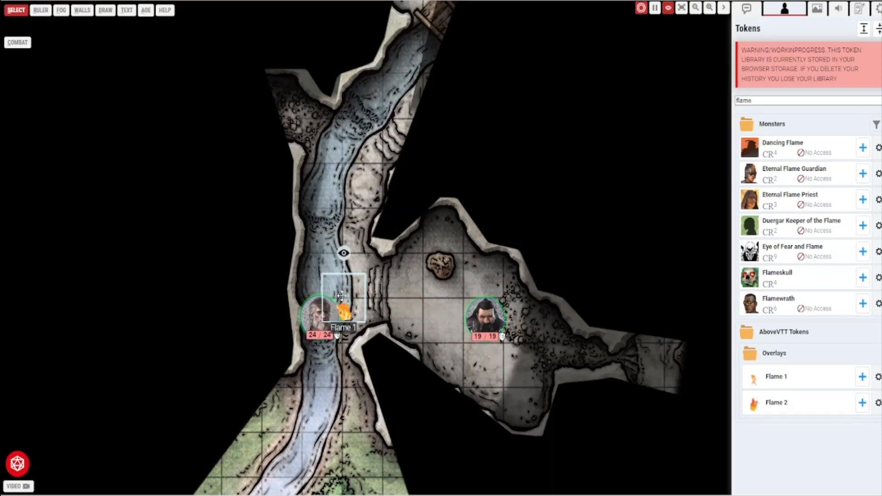
pyautogui.click(368, 184)
pyautogui.scroll(-1, 381, 159)
pyautogui.moveTo(381, 158); pyautogui.dragTo(348, 209)
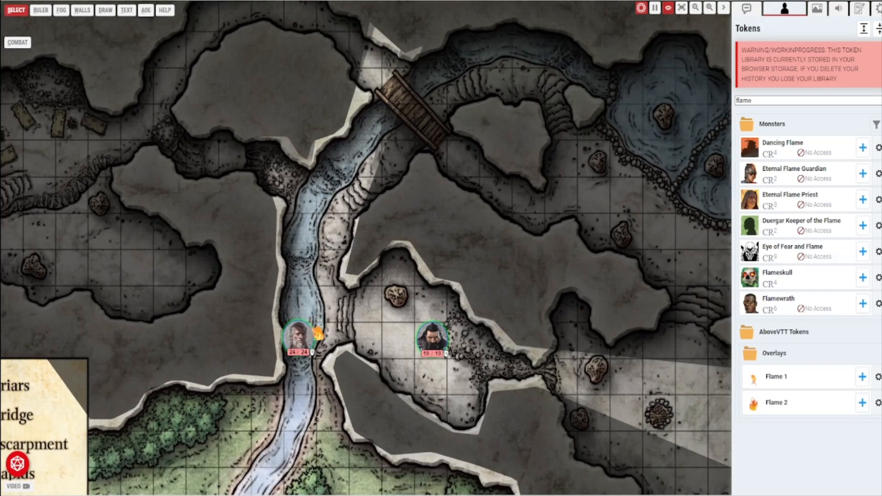
# Review the vision and light settings of the Barks token, including whether its vision is shared with players.
pyautogui.rightClick(313, 332)
pyautogui.moveTo(289, 444)
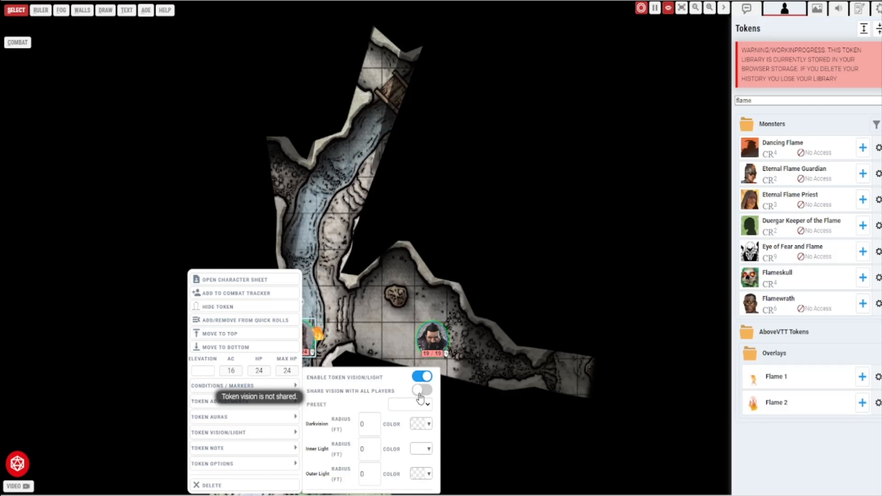
pyautogui.click(371, 293)
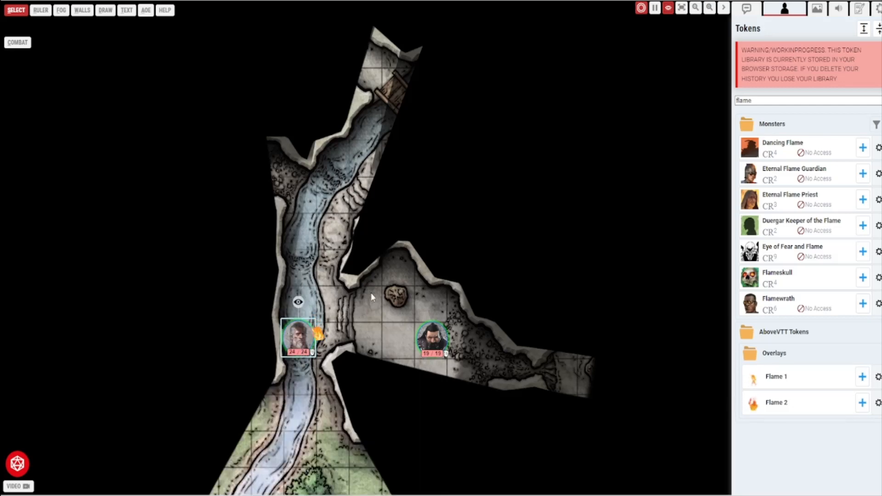
# Search the token library for "raven" and place a Raven token on the river just north of Barks.
pyautogui.doubleClick(781, 102)
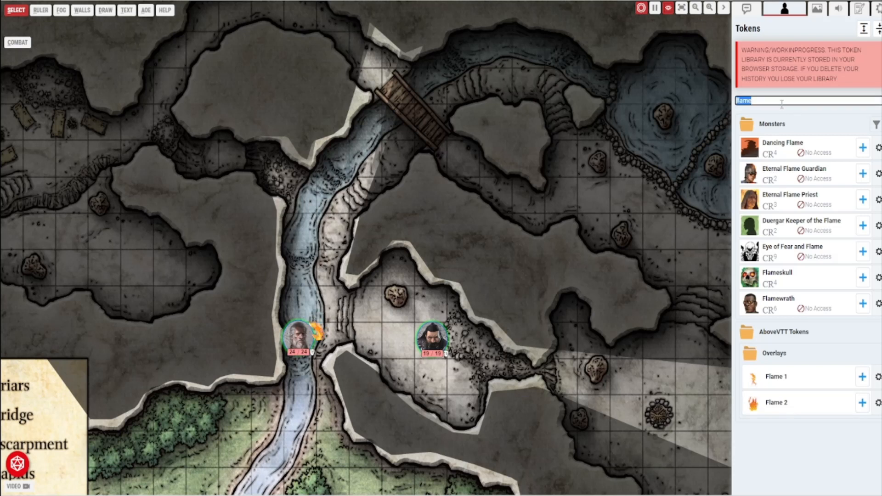
pyautogui.write('raven')
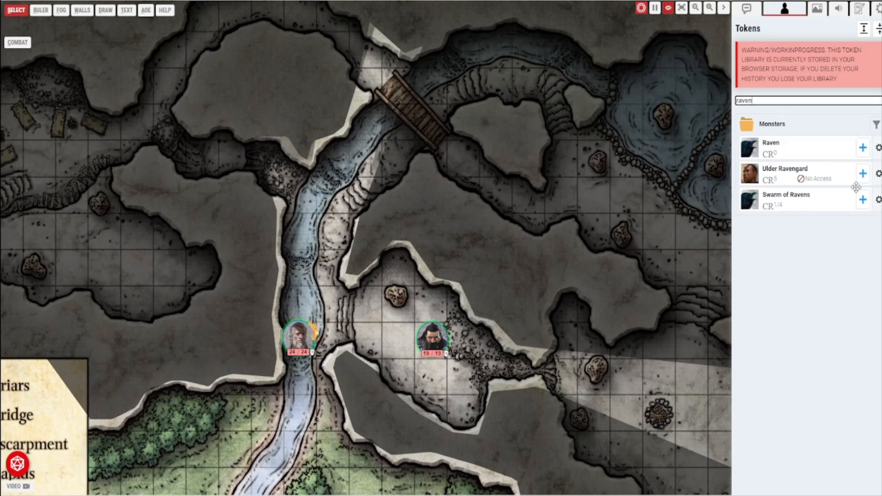
pyautogui.click(863, 147)
pyautogui.moveTo(367, 238); pyautogui.dragTo(318, 303)
# Share the Raven token's vision with all players.
pyautogui.scroll(3, 318, 304)
pyautogui.rightClick(312, 300)
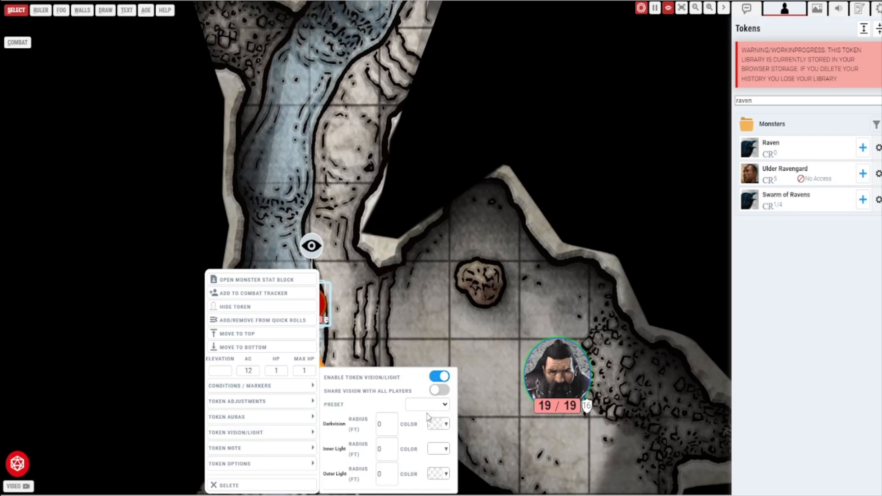
pyautogui.click(439, 391)
pyautogui.click(374, 180)
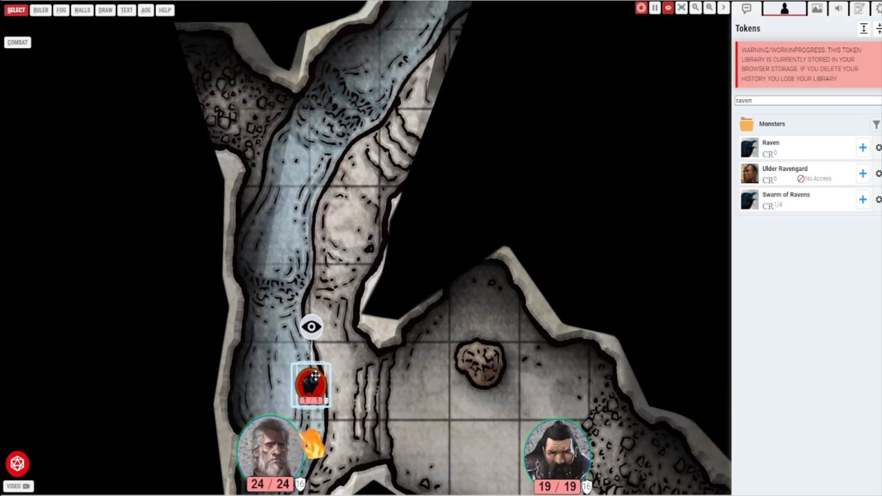
# Move the Raven token three squares north up the river to the rubble-filled side passage.
pyautogui.scroll(-4, 341, 224)
pyautogui.moveTo(348, 209); pyautogui.dragTo(355, 224)
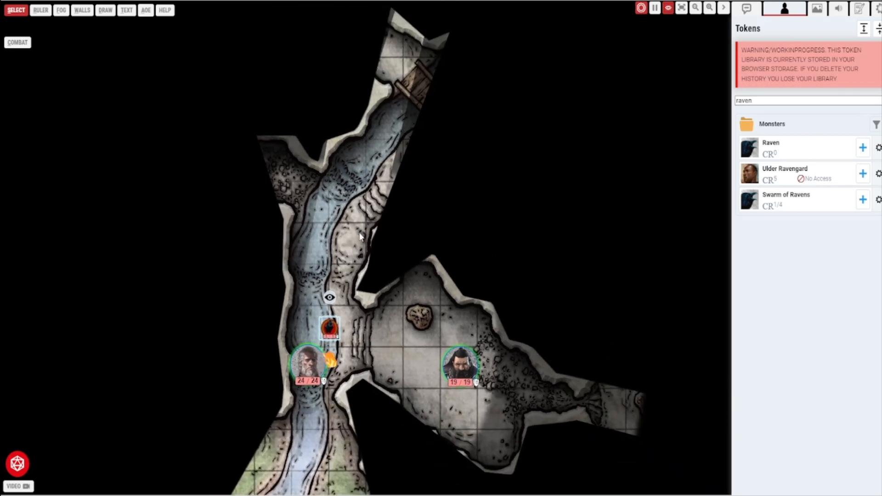
pyautogui.click(329, 321)
pyautogui.click(329, 321)
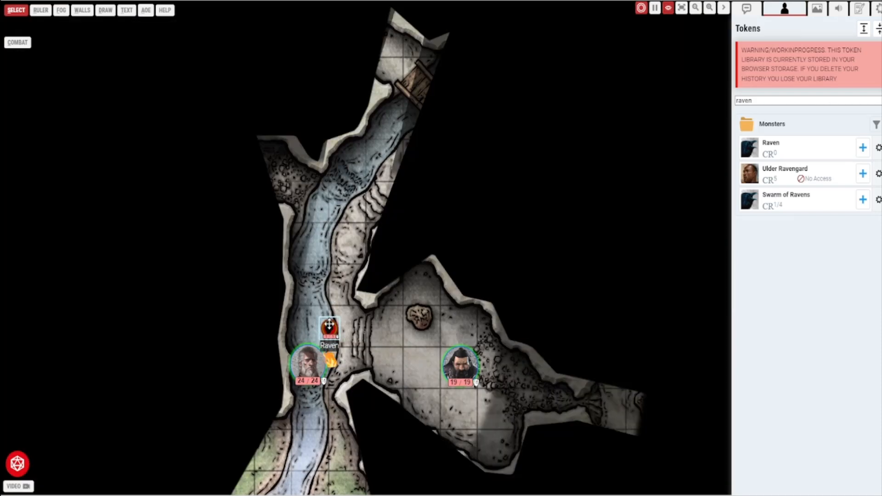
pyautogui.press('Up')
pyautogui.press('Up')
pyautogui.press('Up')
pyautogui.moveTo(469, 119); pyautogui.dragTo(428, 196)
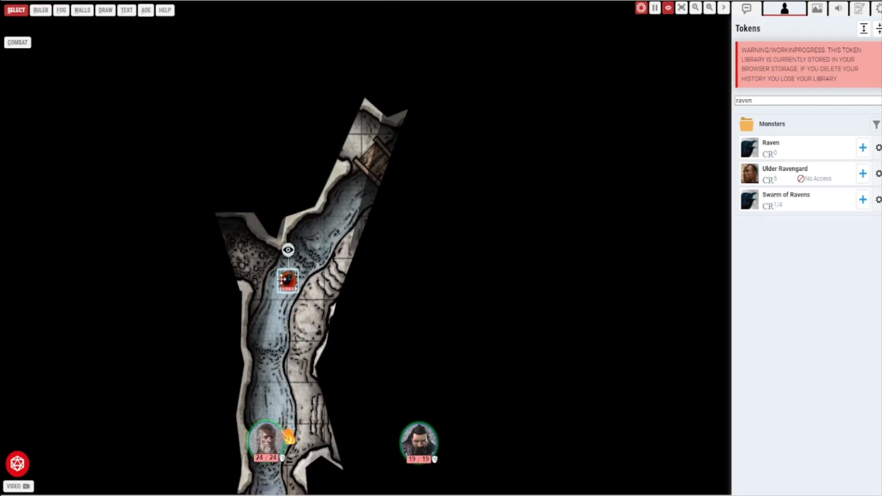
# Move the Raven token northeast along the river to the far side of the bridge to check its view.
pyautogui.press('Up')
pyautogui.press('Right')
pyautogui.press('Up')
pyautogui.press('Right')
pyautogui.press('Up')
pyautogui.press('Right')
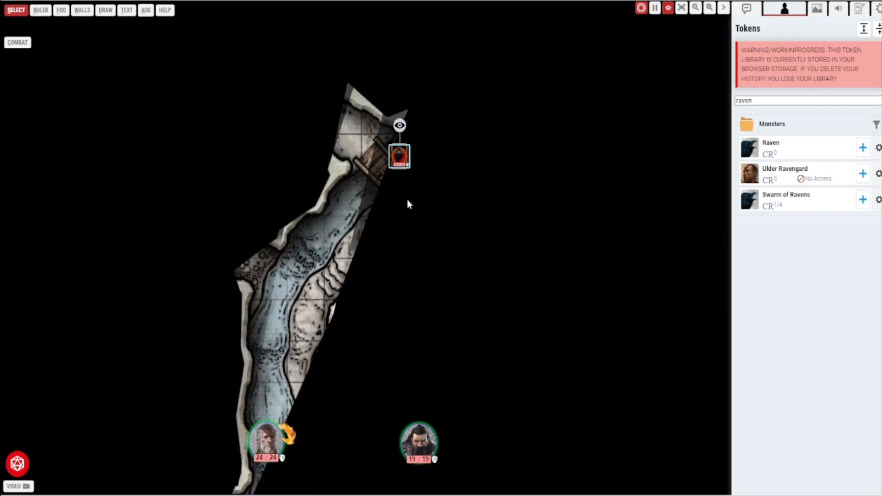
# Bring the Raven token back southwest down the river to the square beside the rubble passage.
pyautogui.press('Up')
pyautogui.press('Down')
pyautogui.press('Left')
pyautogui.press('Down')
pyautogui.press('Left')
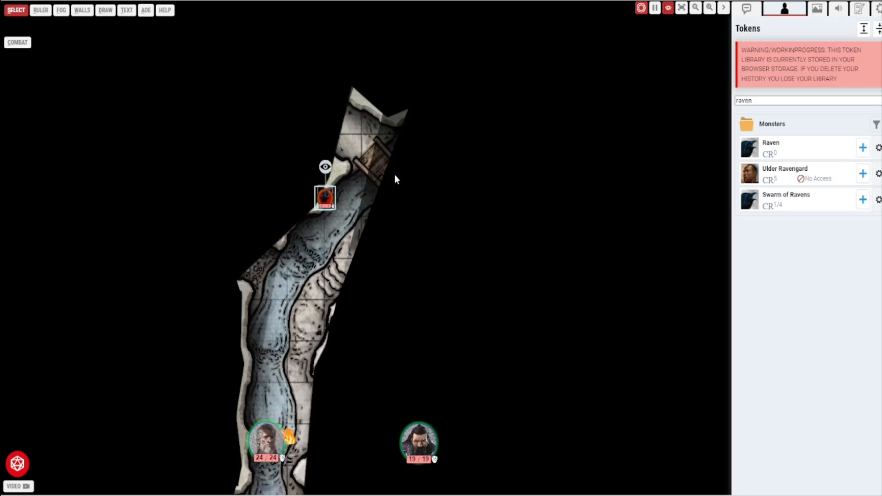
pyautogui.press('Down')
pyautogui.press('Down')
pyautogui.press('Left')
pyautogui.press('Left')
pyautogui.press('Right')
# Set the Raven token's darkvision radius to 60 ft.
pyautogui.rightClick(294, 283)
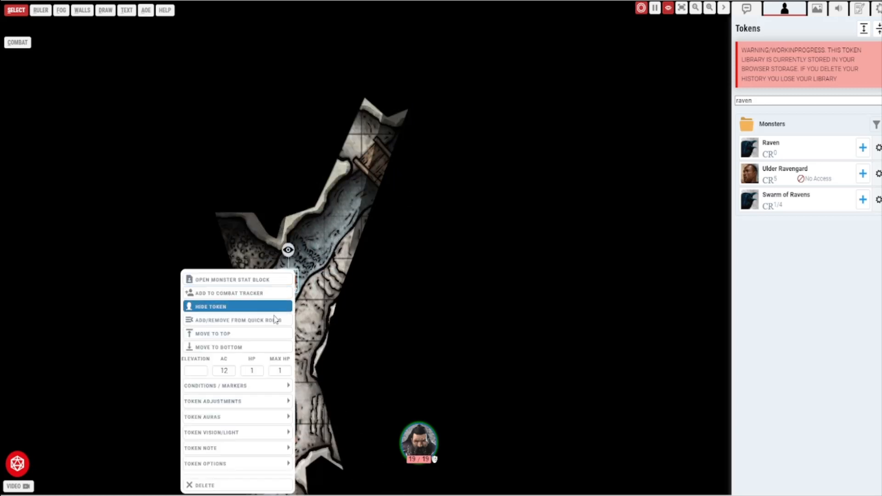
pyautogui.moveTo(248, 433)
pyautogui.click(369, 422)
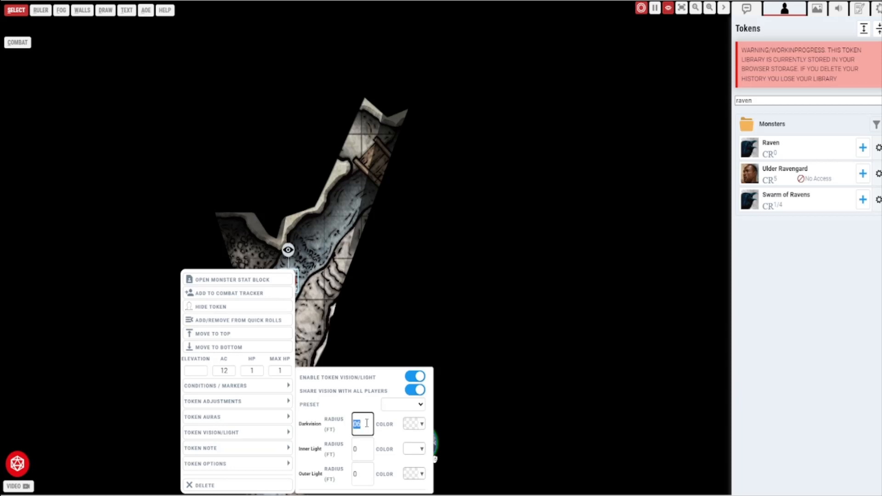
pyautogui.write('60')
pyautogui.click(364, 332)
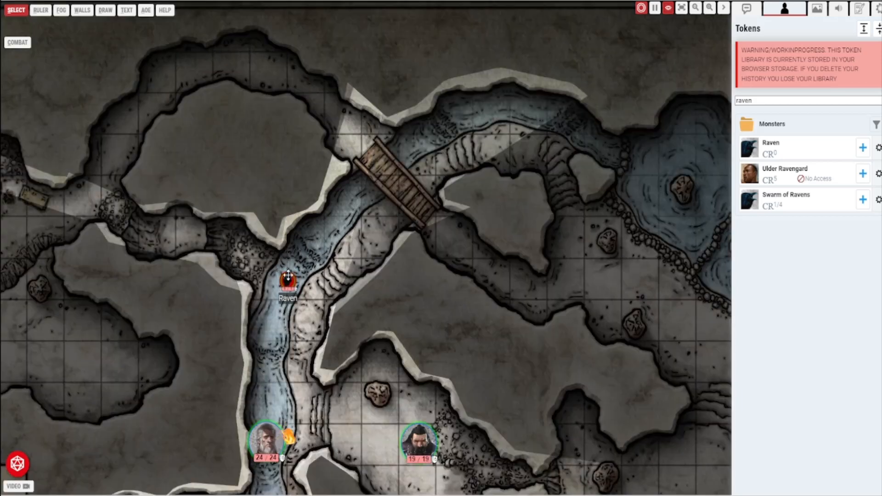
# Move the Raven token past the bridge's southeastern end and into the passage beyond it.
pyautogui.press('Right')
pyautogui.press('Up')
pyautogui.press('Right')
pyautogui.press('Right')
pyautogui.press('Right')
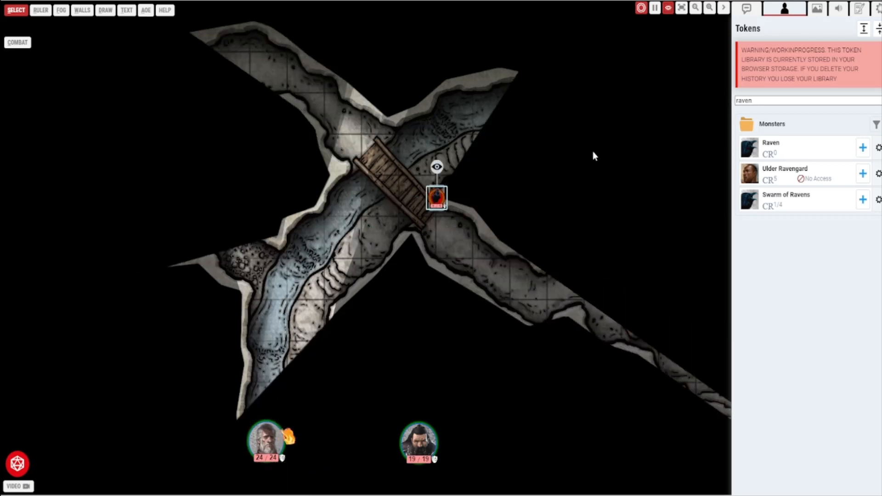
pyautogui.moveTo(593, 152); pyautogui.dragTo(536, 273)
pyautogui.press('Down')
pyautogui.moveTo(503, 299); pyautogui.dragTo(455, 232)
pyautogui.press('Right')
pyautogui.press('Down')
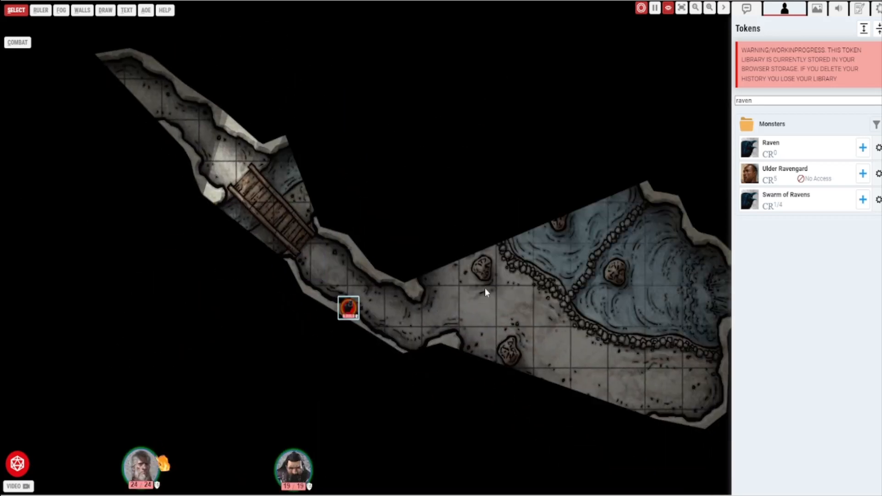
# Move the Raven token two squares east along the passage and back to the bridge's southeastern end, checking its view.
pyautogui.press('Right')
pyautogui.press('Right')
pyautogui.press('Left')
pyautogui.press('Left')
pyautogui.press('Up')
pyautogui.press('Left')
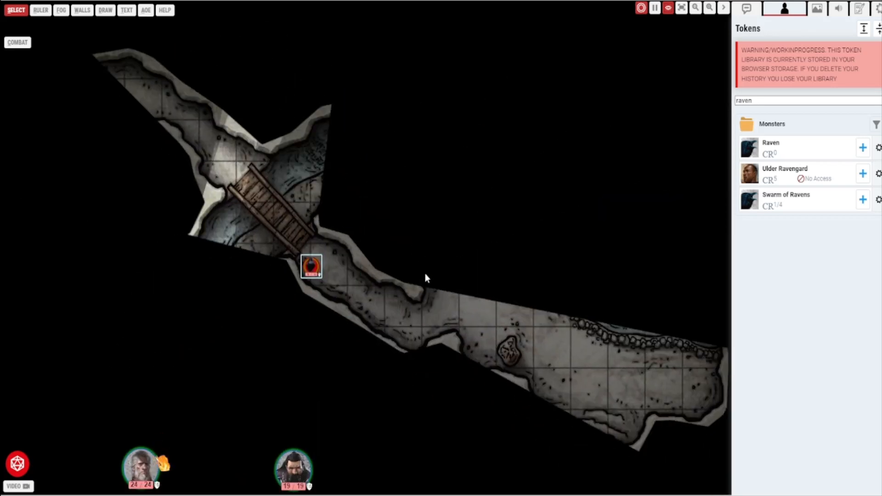
# Return the Raven token down the river to the spot just north of Barks and deselect it.
pyautogui.press('Left')
pyautogui.press('Up')
pyautogui.press('Left')
pyautogui.press('Down')
pyautogui.moveTo(284, 274); pyautogui.dragTo(335, 361)
pyautogui.click(529, 257)
# Search the token library for "drow" and place the Drow monster token on the river bend southwest of the bridge.
pyautogui.click(782, 100)
pyautogui.hotkey('ctrl', 'a')
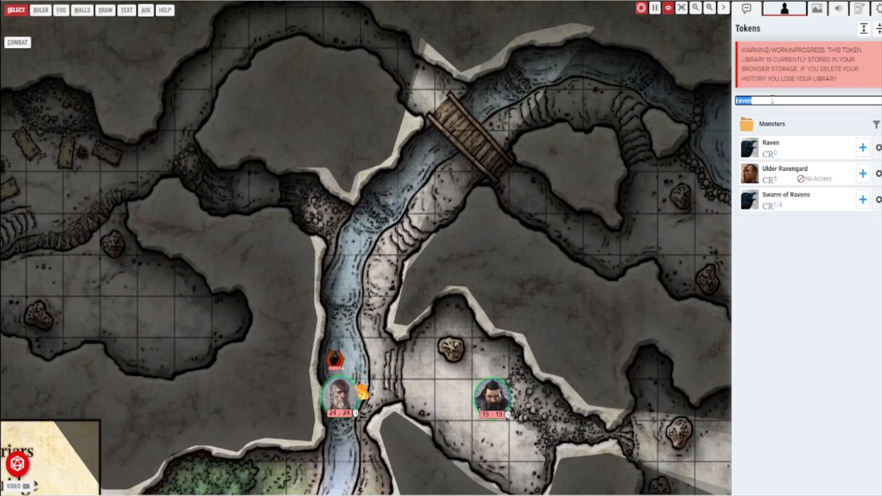
pyautogui.press('BackSpace')
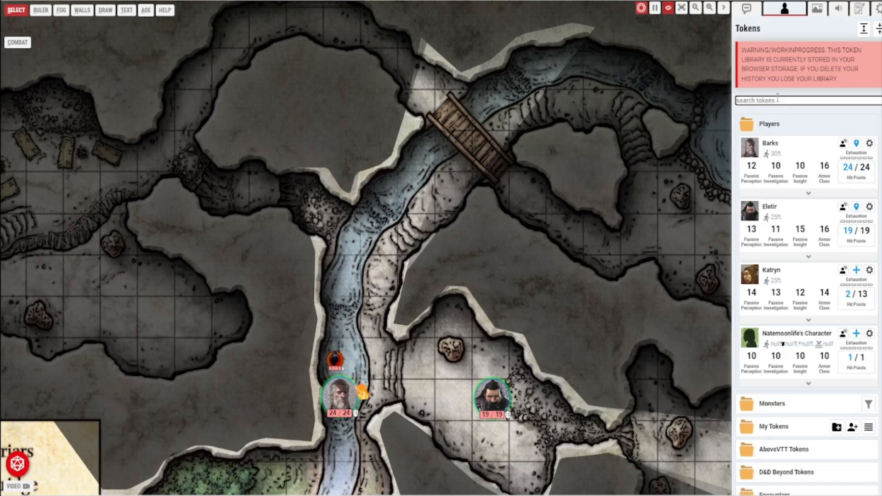
pyautogui.write('drow')
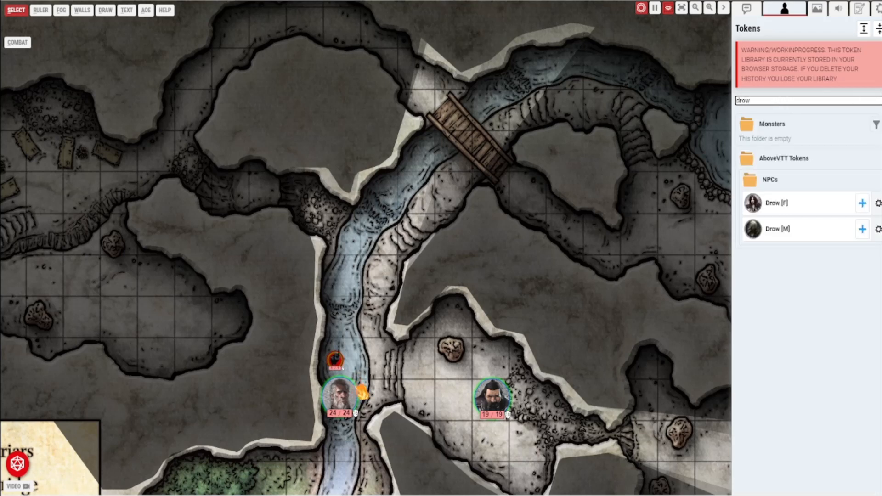
pyautogui.click(855, 148)
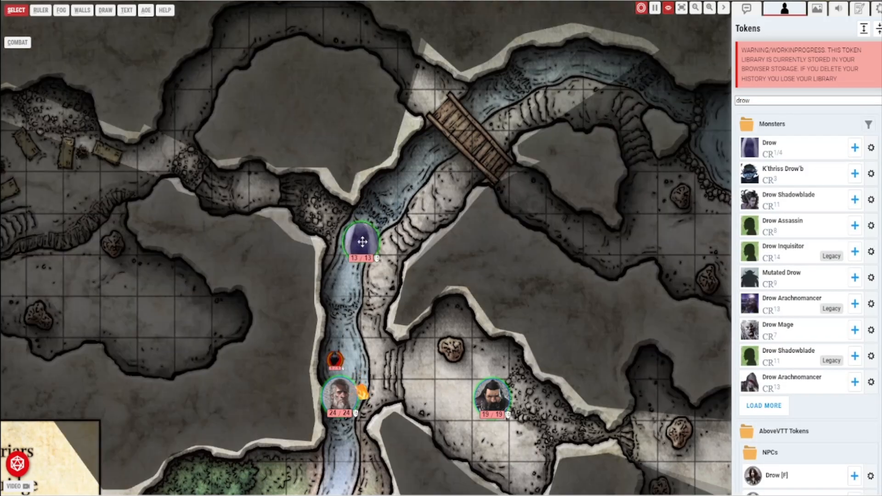
pyautogui.moveTo(360, 294); pyautogui.dragTo(381, 228)
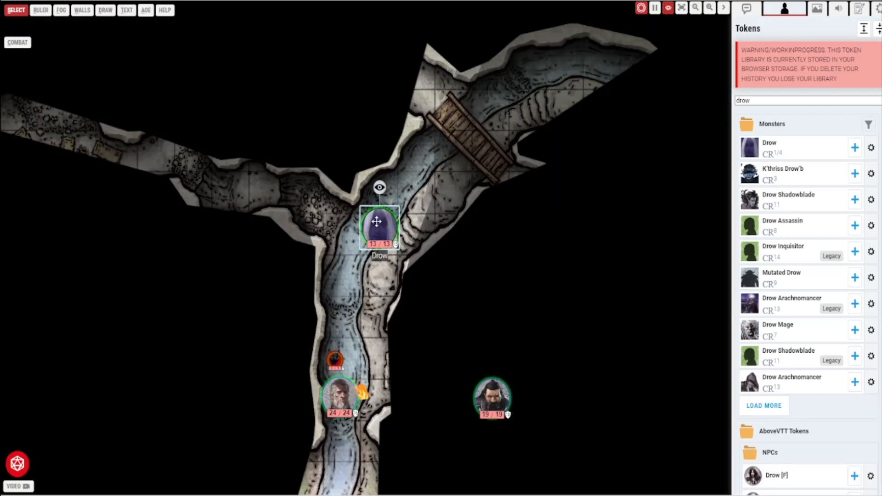
# Review the Drow token's vision and light settings and the Darkvision entry in its stat block, and close the stat block.
pyautogui.rightClick(381, 228)
pyautogui.moveTo(372, 380)
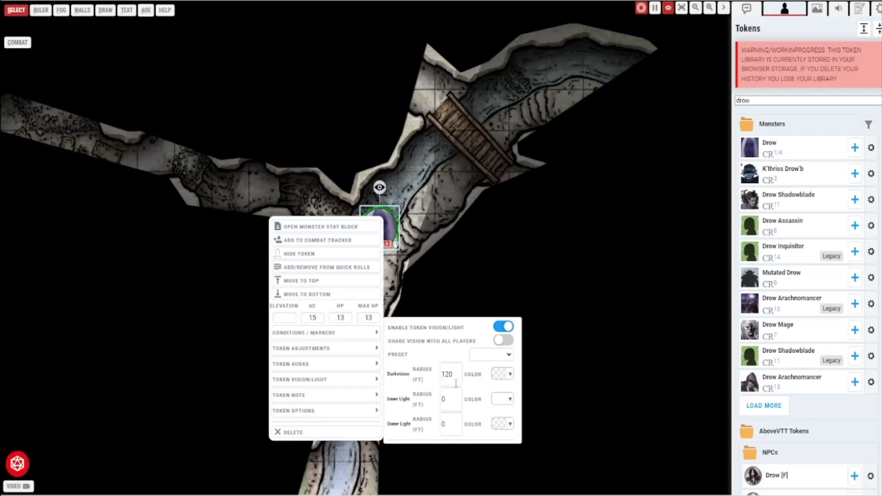
pyautogui.click(329, 227)
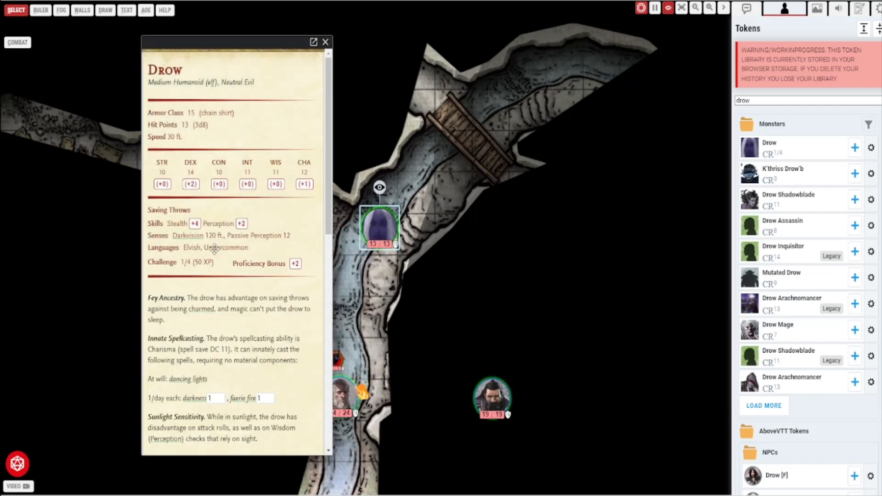
pyautogui.moveTo(197, 236)
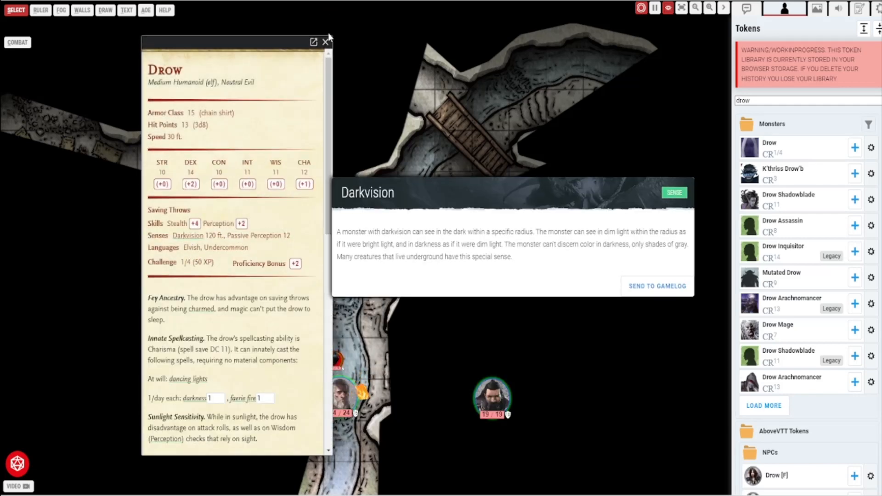
pyautogui.click(325, 41)
# Check the Eletir token's view of the eastern chamber and compare it with the whole map.
pyautogui.click(504, 393)
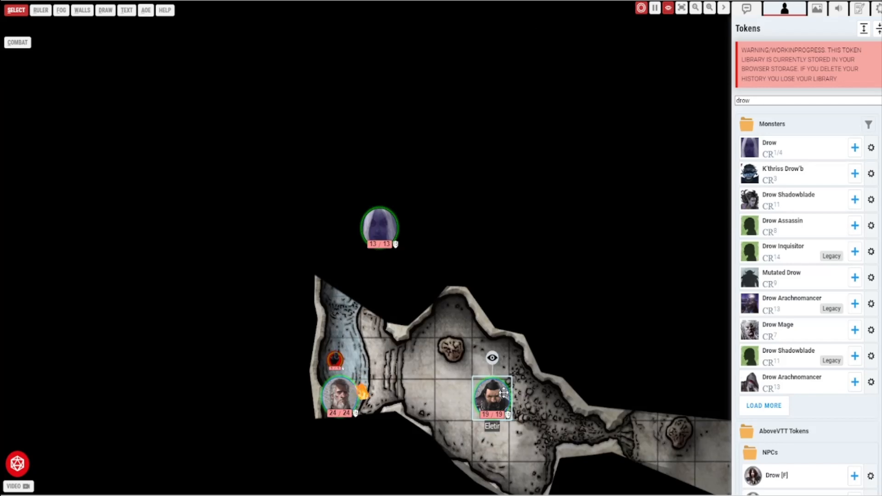
pyautogui.moveTo(536, 296); pyautogui.dragTo(492, 187)
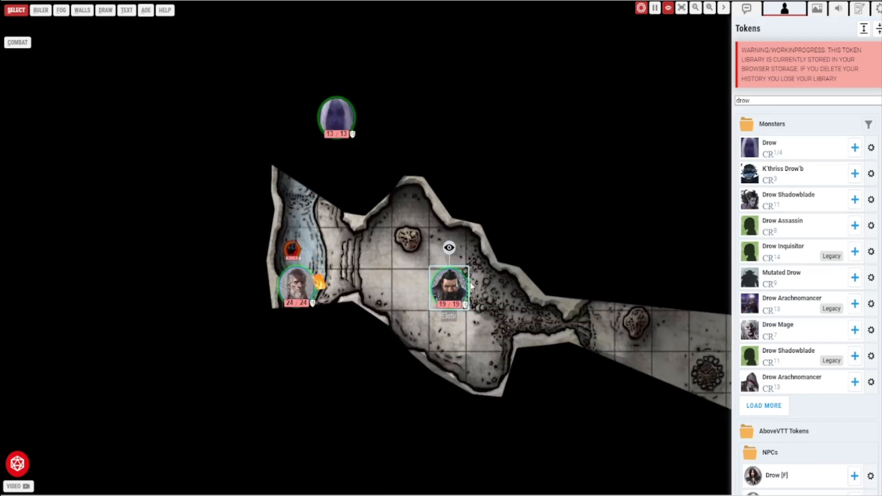
pyautogui.moveTo(449, 290); pyautogui.dragTo(474, 287)
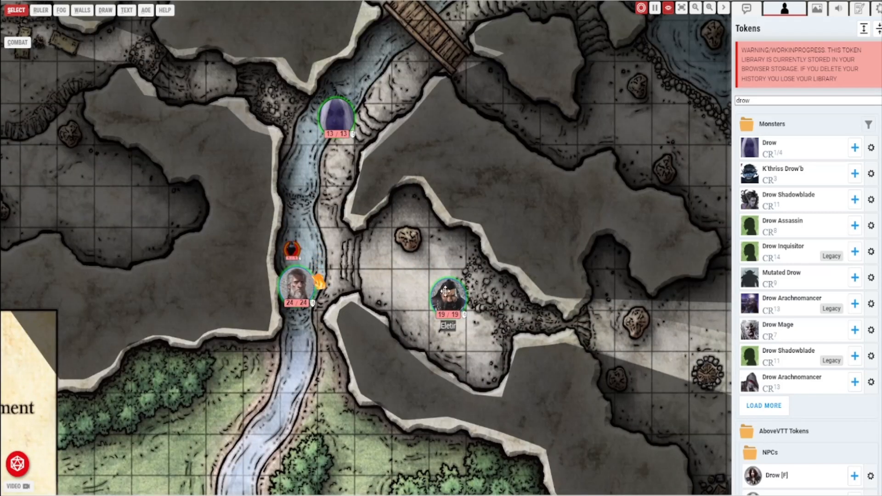
pyautogui.moveTo(418, 141); pyautogui.dragTo(481, 243)
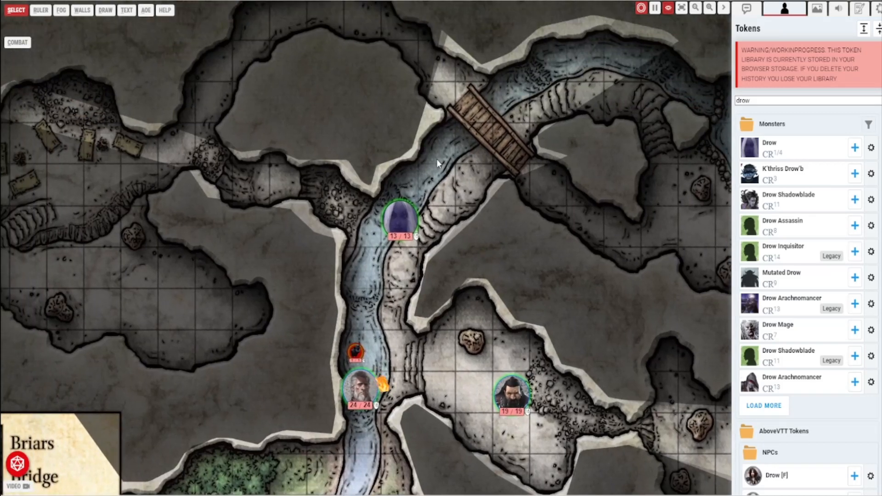
pyautogui.scroll(-1, 444, 179)
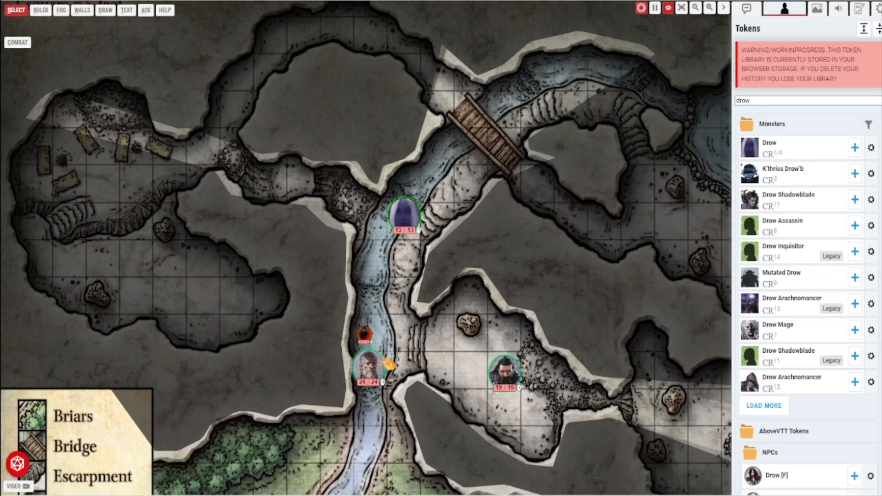
pyautogui.click(505, 371)
# Set the Drow token's darkvision color to fully opaque blue #2986cc.
pyautogui.click(412, 212)
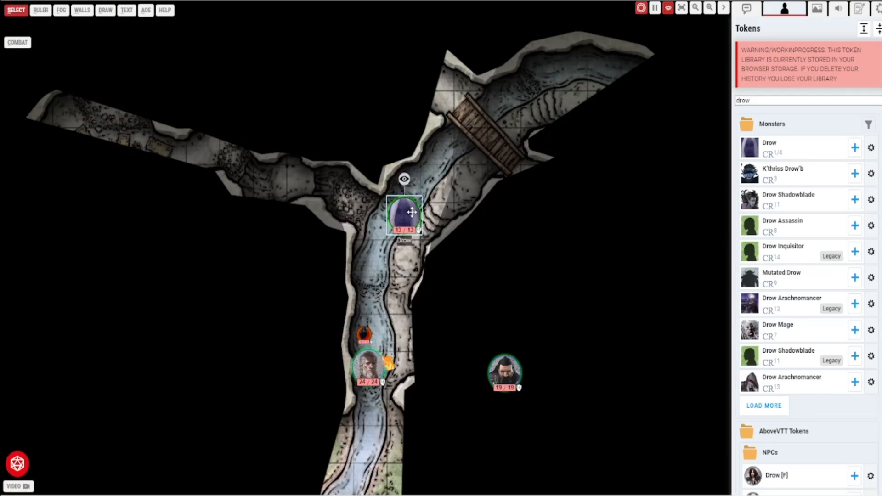
pyautogui.rightClick(412, 212)
pyautogui.moveTo(363, 370)
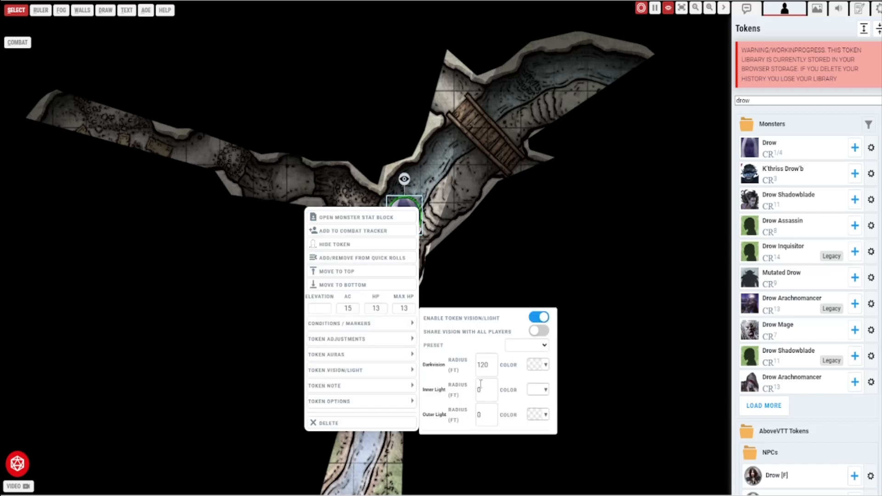
pyautogui.click(545, 366)
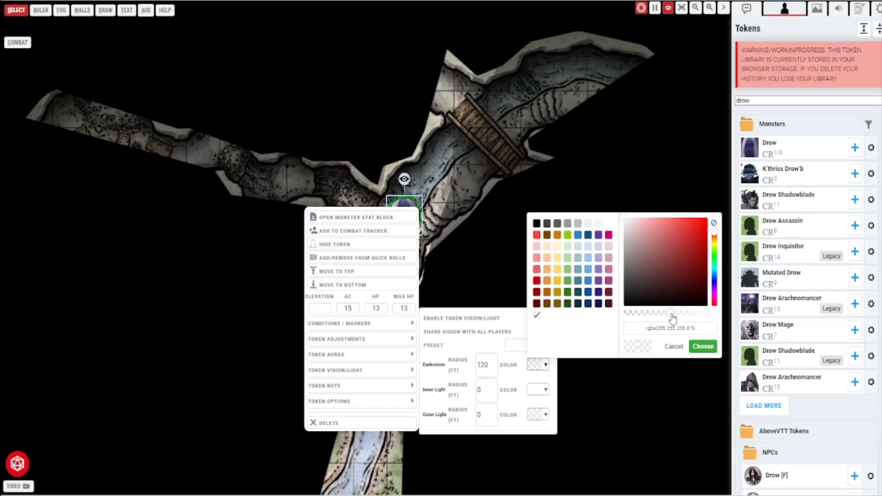
pyautogui.moveTo(672, 317); pyautogui.dragTo(716, 313)
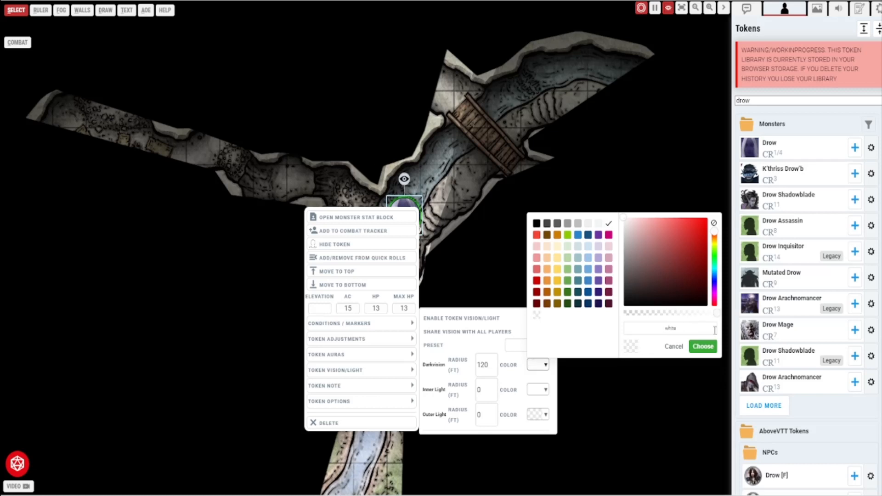
pyautogui.click(577, 235)
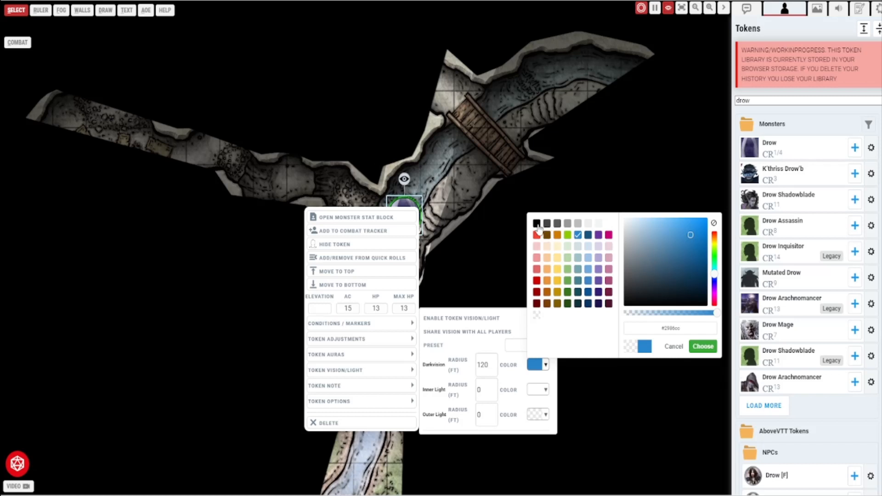
pyautogui.click(703, 348)
pyautogui.click(398, 154)
# Move the Drow token west through the side passage into the large western cavern to check its blue darkvision.
pyautogui.moveTo(398, 154); pyautogui.dragTo(527, 232)
pyautogui.moveTo(534, 291); pyautogui.dragTo(423, 259)
pyautogui.click(423, 259)
pyautogui.press('Left')
pyautogui.press('Left')
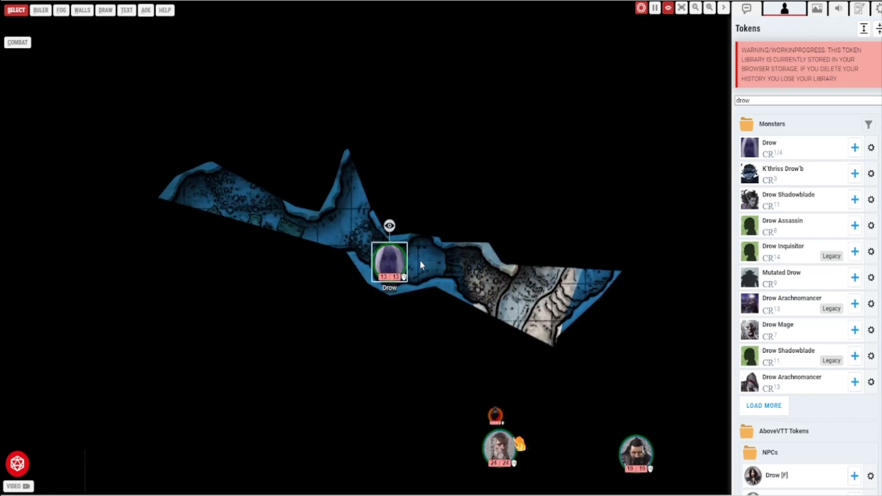
pyautogui.press('Up')
pyautogui.press('Left')
pyautogui.press('Left')
pyautogui.press('Left')
pyautogui.press('Down')
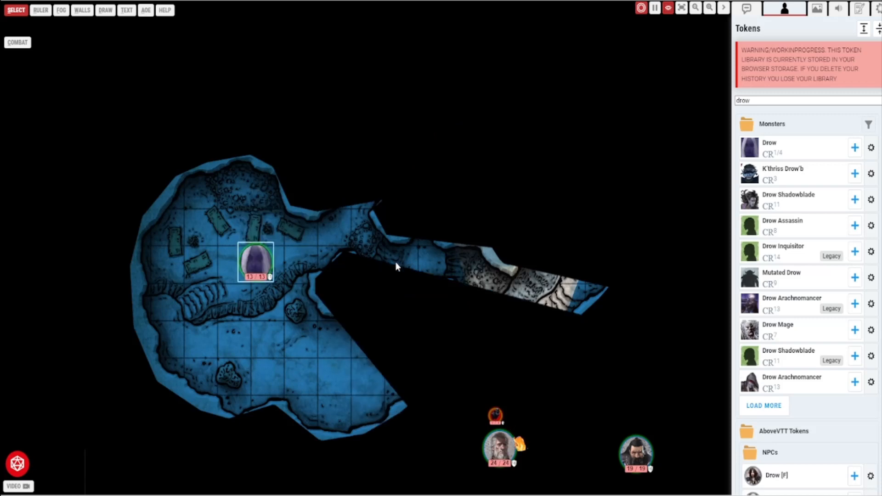
# Move the Drow token one square further west and back east to the passage junction outside the cavern, checking its view.
pyautogui.press('Left')
pyautogui.press('Right')
pyautogui.press('Right')
pyautogui.press('Right')
pyautogui.press('Right')
pyautogui.press('Up')
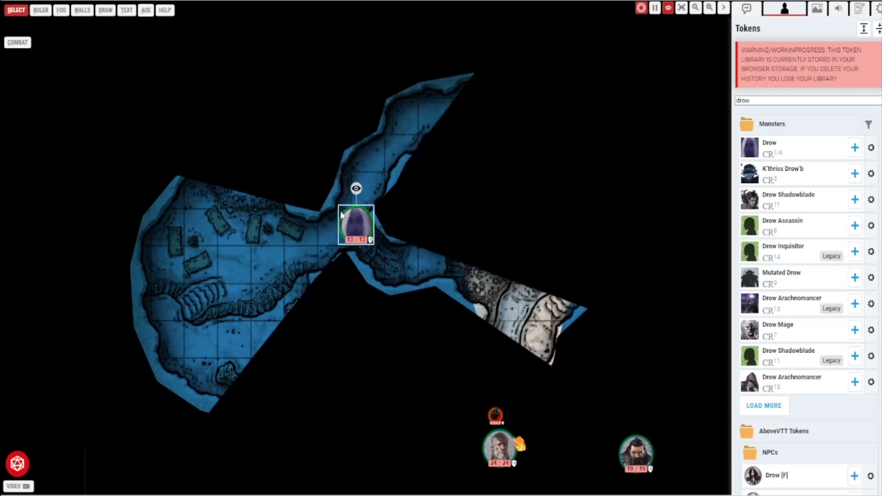
# Move the Drow token around the western cavern's eastern entrance and back into the passage, checking its darkvision.
pyautogui.press('Left')
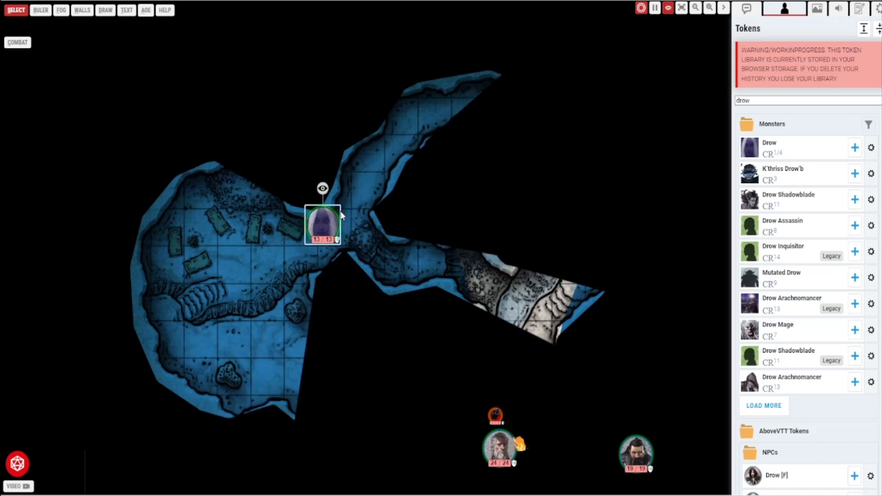
pyautogui.press('Down')
pyautogui.press('Left')
pyautogui.press('Right')
pyautogui.press('Right')
pyautogui.press('Up')
pyautogui.press('Down')
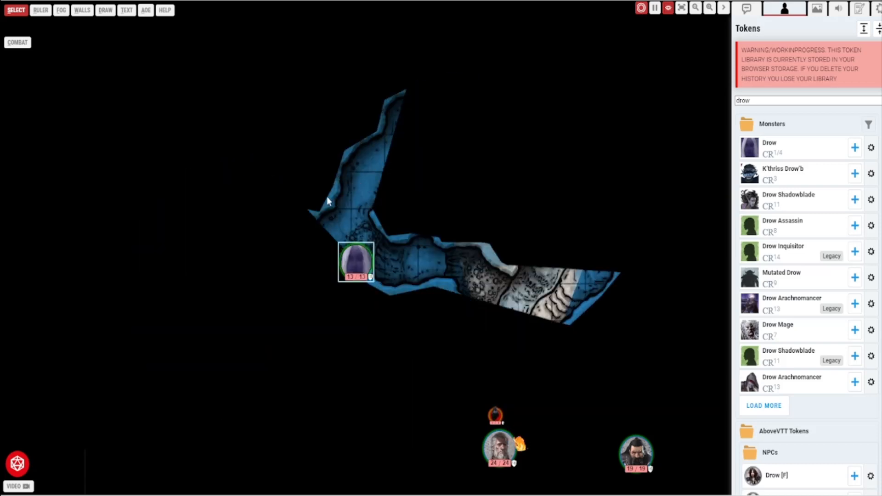
# Move the Drow token east to the river just southwest of the bridge and deselect it.
pyautogui.press('Right')
pyautogui.press('Right')
pyautogui.press('Right')
pyautogui.press('Right')
pyautogui.press('Down')
pyautogui.press('Right')
pyautogui.press('Right')
pyautogui.press('Up')
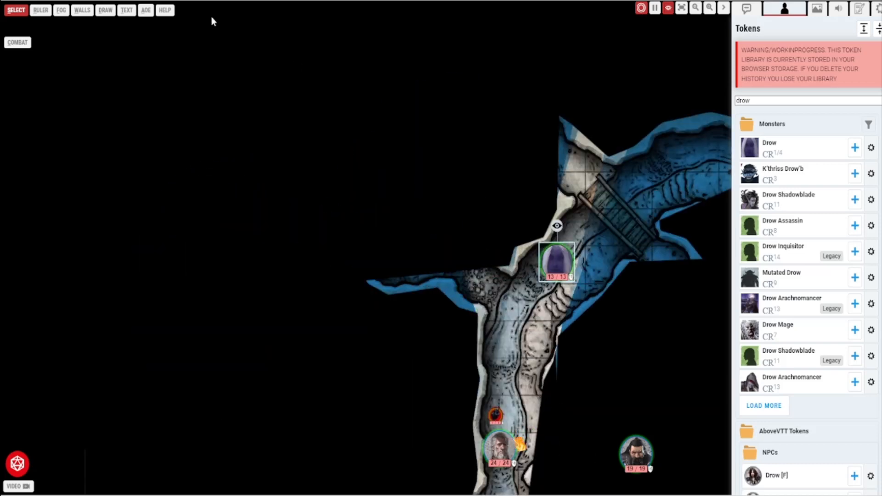
pyautogui.moveTo(452, 276); pyautogui.dragTo(383, 177)
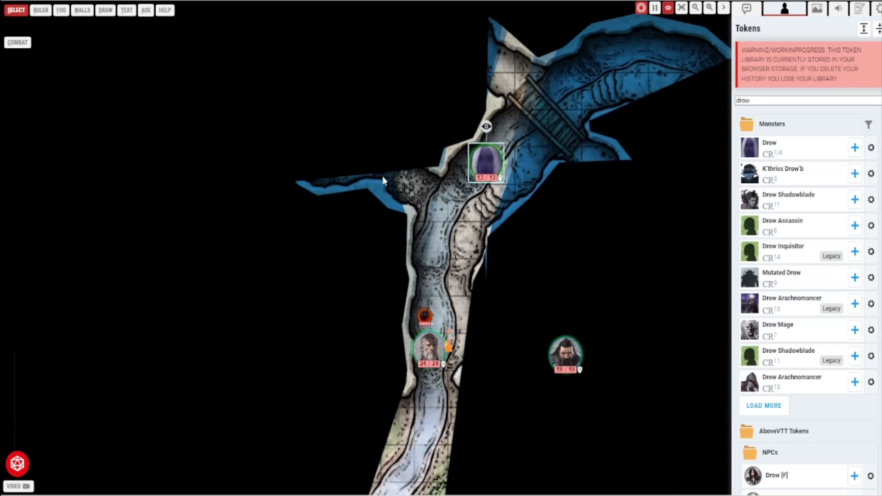
pyautogui.click(473, 352)
pyautogui.moveTo(478, 276); pyautogui.dragTo(442, 198)
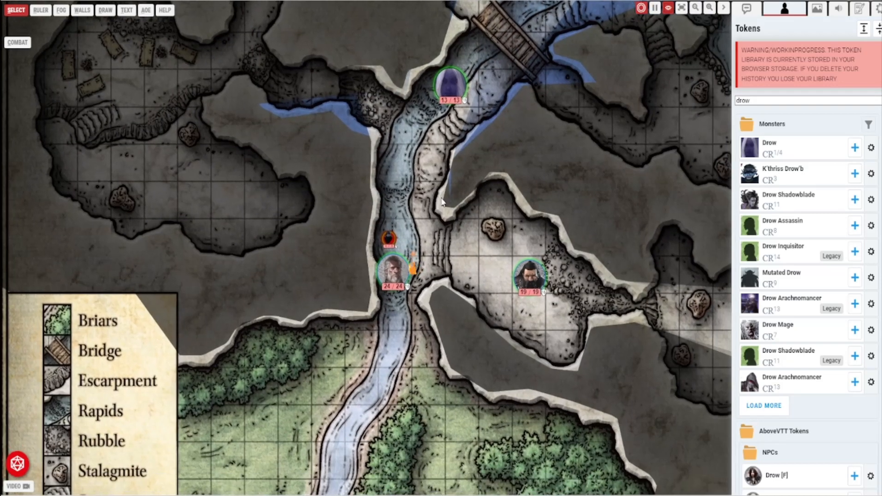
# Draw a door across the opening between the river passage and Eletir's chamber, and return to the Select tool.
pyautogui.click(108, 13)
pyautogui.click(83, 10)
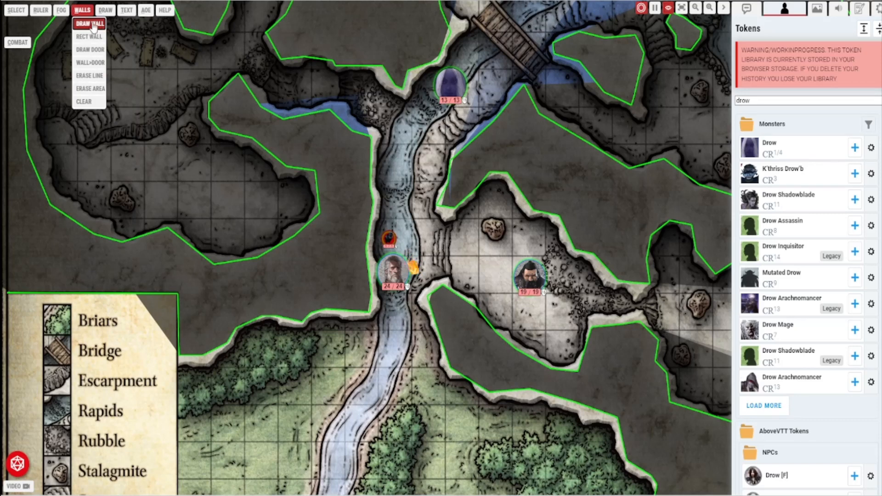
pyautogui.click(98, 51)
pyautogui.moveTo(448, 211); pyautogui.dragTo(442, 288)
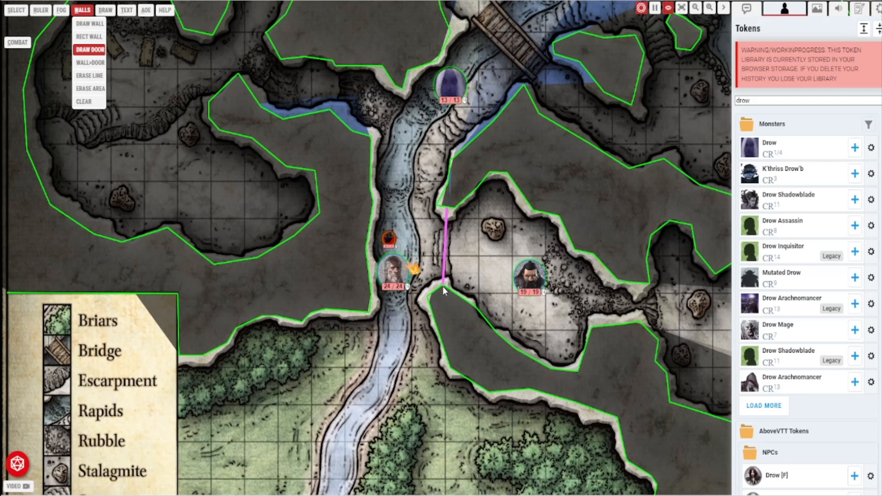
pyautogui.click(24, 12)
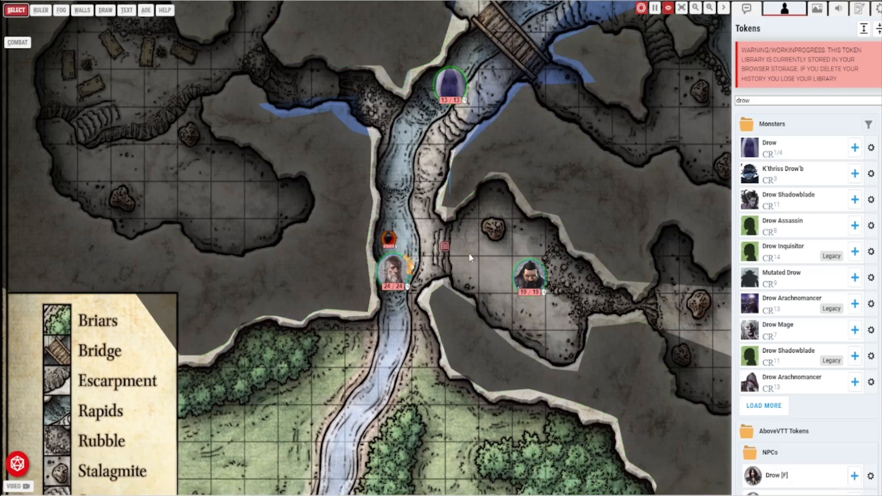
# Select the Barks token and open and close the chamber door twice to check how it blocks the token's vision.
pyautogui.click(398, 265)
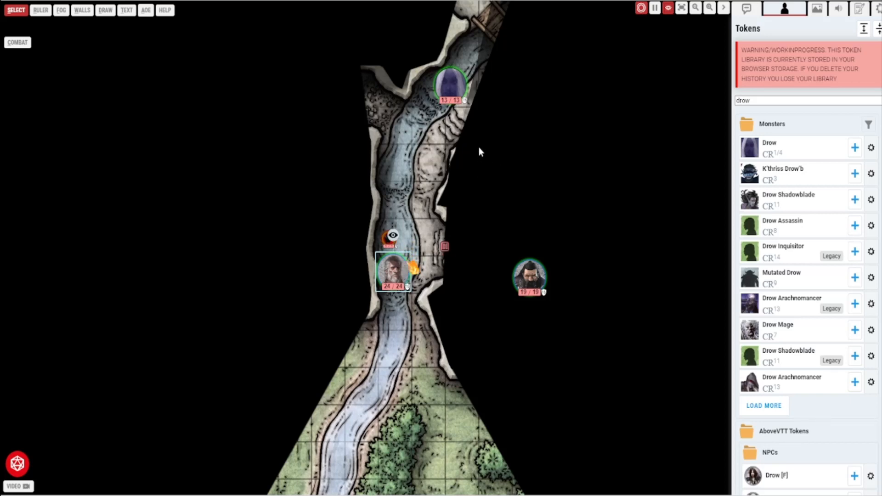
pyautogui.moveTo(479, 147); pyautogui.dragTo(469, 167)
pyautogui.scroll(2, 459, 180)
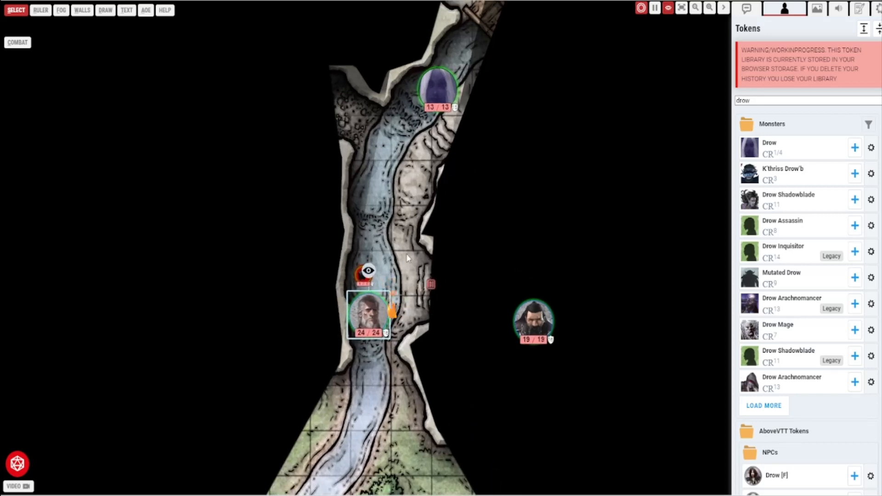
pyautogui.click(432, 286)
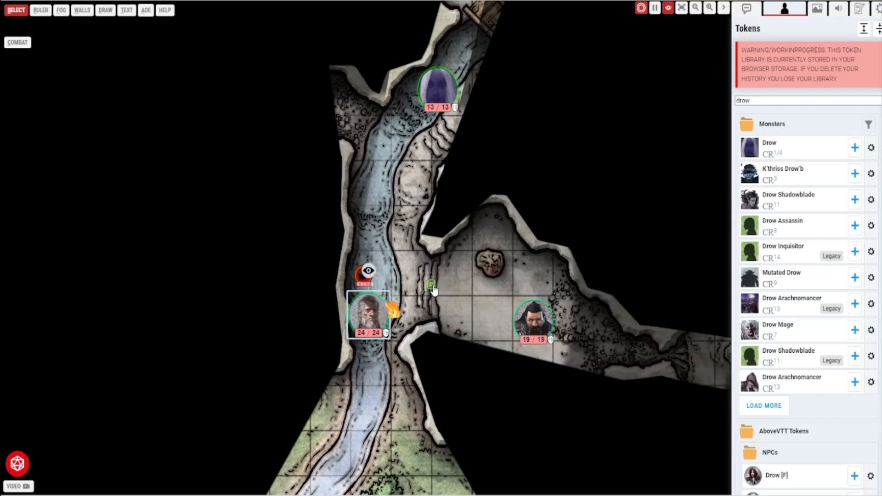
pyautogui.click(432, 286)
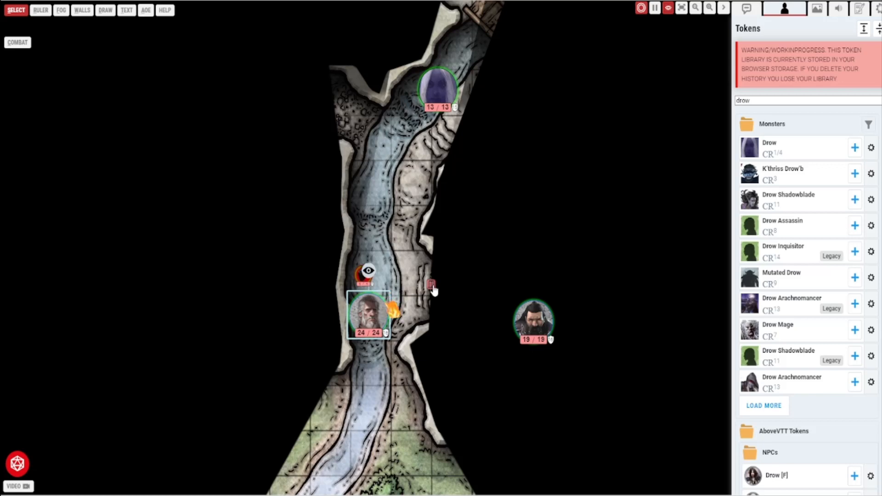
pyautogui.click(432, 285)
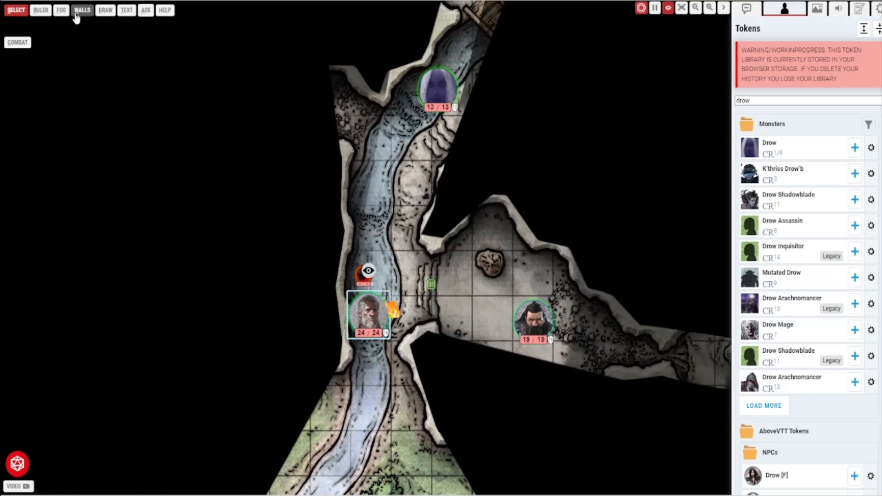
pyautogui.click(432, 285)
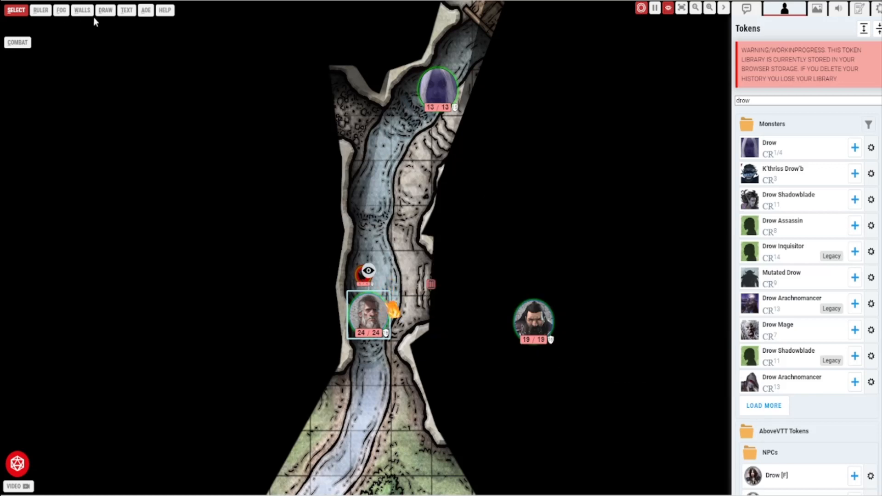
# Erase the door across the chamber opening with the Erase Area tool.
pyautogui.click(82, 9)
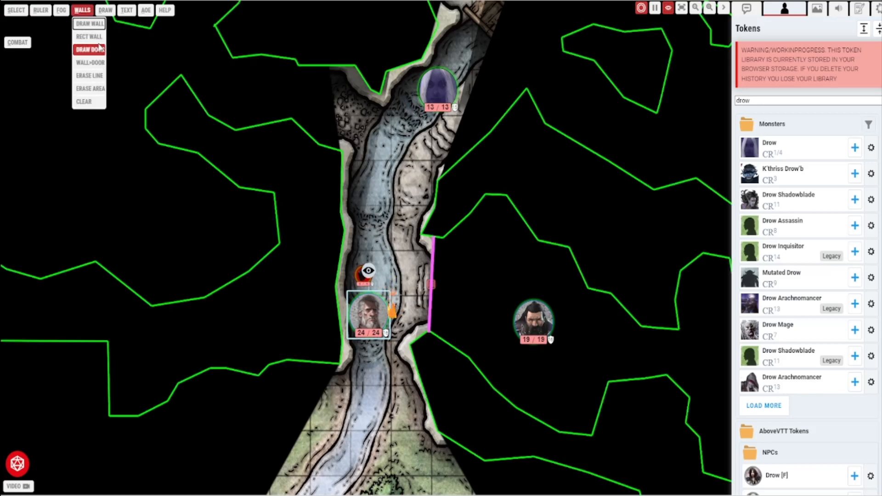
pyautogui.click(94, 87)
pyautogui.moveTo(451, 239)
pyautogui.mouseDown()
pyautogui.moveTo(439, 299)
pyautogui.moveTo(416, 335)
pyautogui.mouseUp()
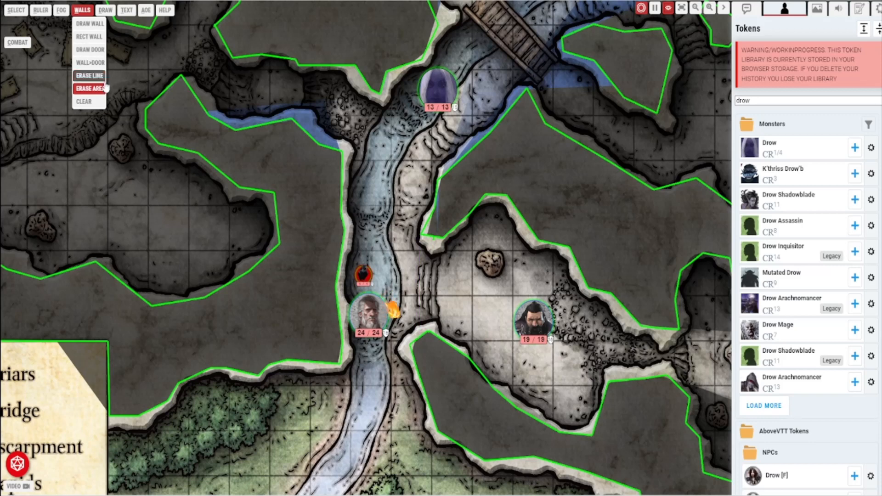
# Draw a straight wall across the opening between the river passage and Eletir's chamber.
pyautogui.click(90, 24)
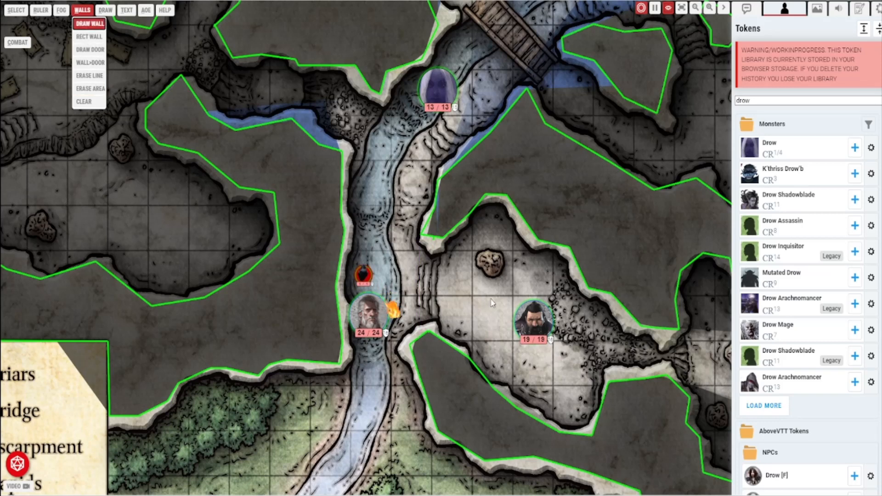
pyautogui.click(431, 236)
pyautogui.click(429, 331)
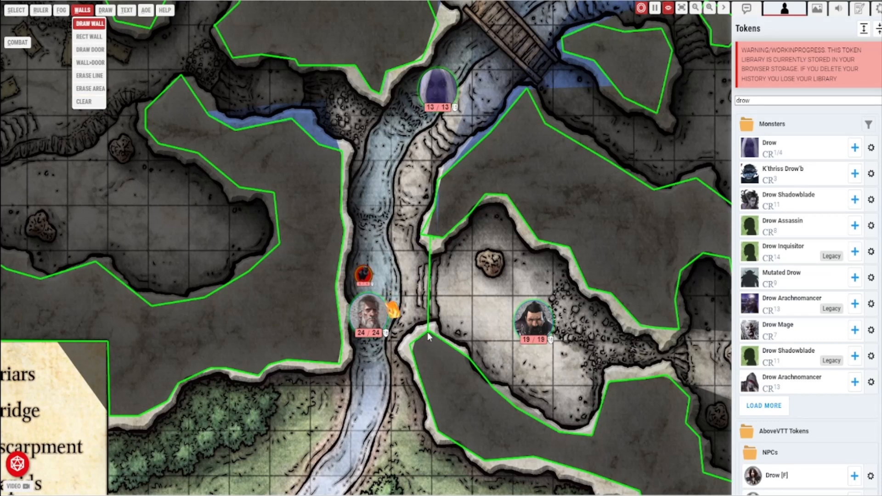
# Convert the middle of the wall across the chamber opening into a door with Wall>Door, and return to the Select tool.
pyautogui.click(91, 64)
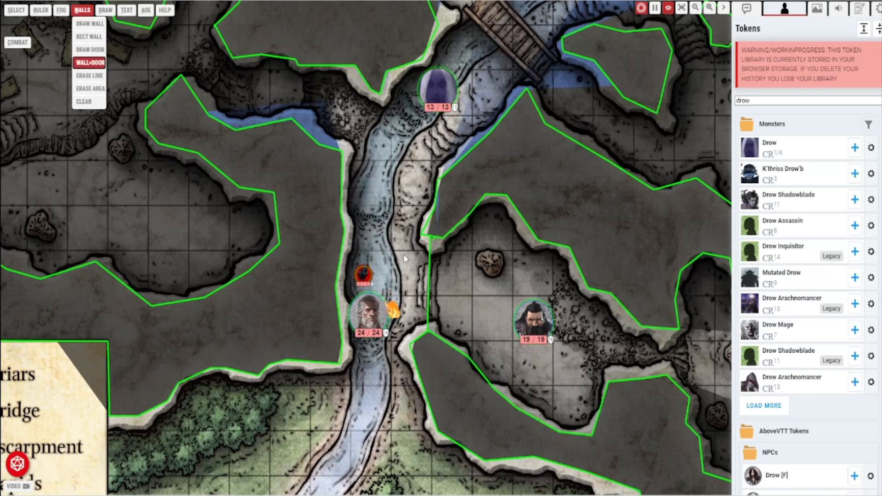
pyautogui.moveTo(403, 250); pyautogui.dragTo(458, 323)
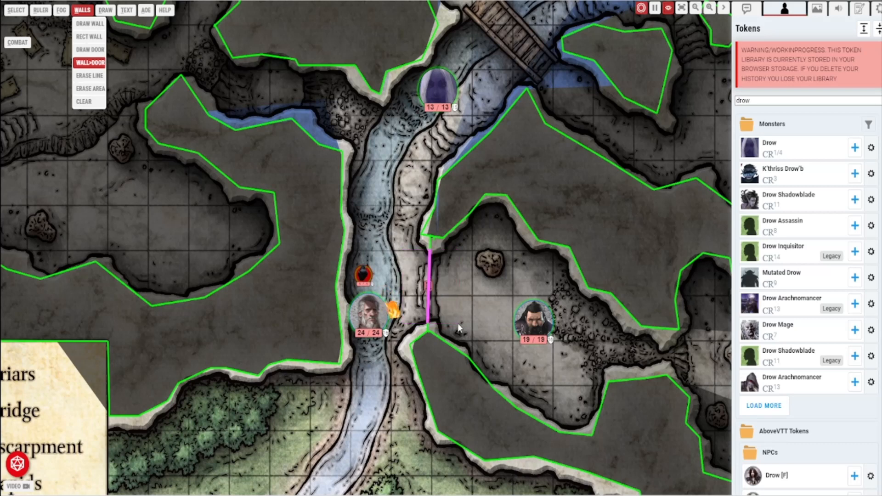
pyautogui.click(16, 10)
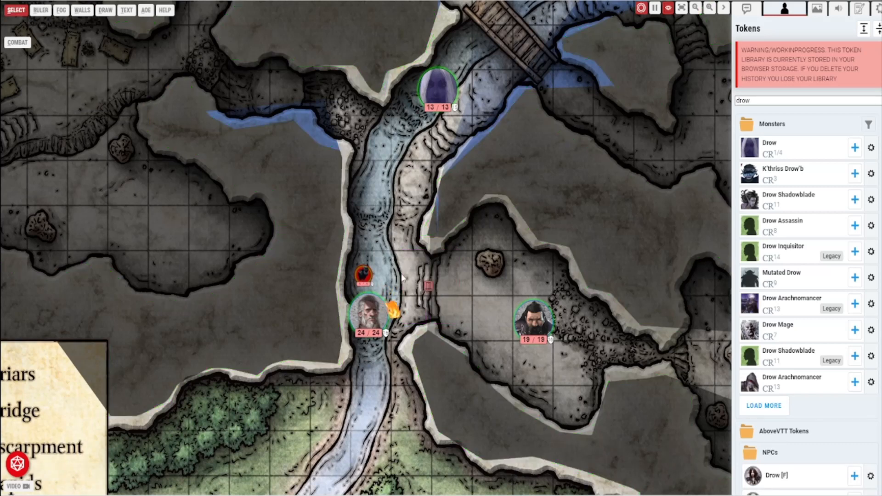
# Select the Barks token, open and close the converted door to check how it affects the token's vision, and deselect the token.
pyautogui.click(363, 312)
pyautogui.click(429, 288)
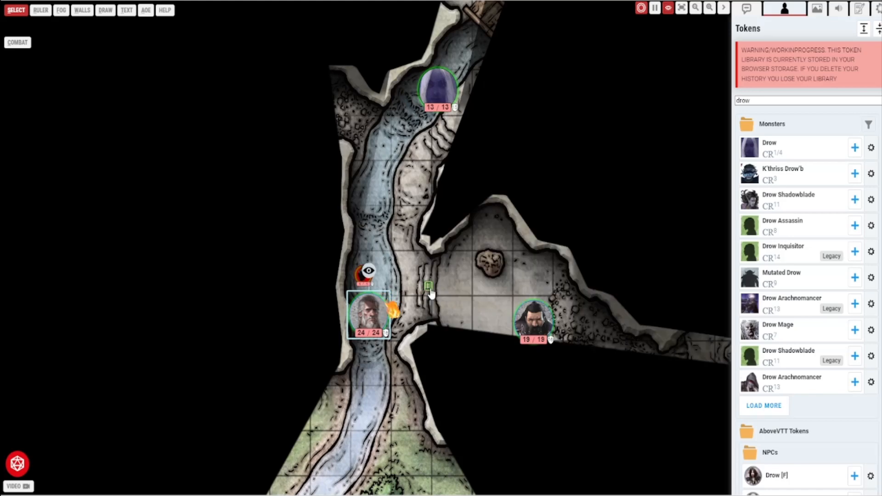
pyautogui.click(430, 287)
pyautogui.rightClick(398, 324)
pyautogui.scroll(-5, 412, 236)
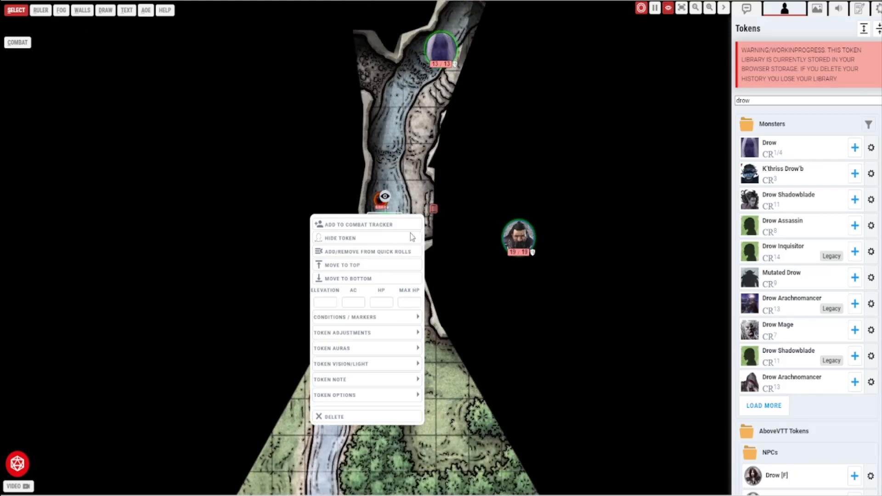
pyautogui.click(283, 158)
pyautogui.click(457, 305)
pyautogui.moveTo(243, 243); pyautogui.dragTo(285, 222)
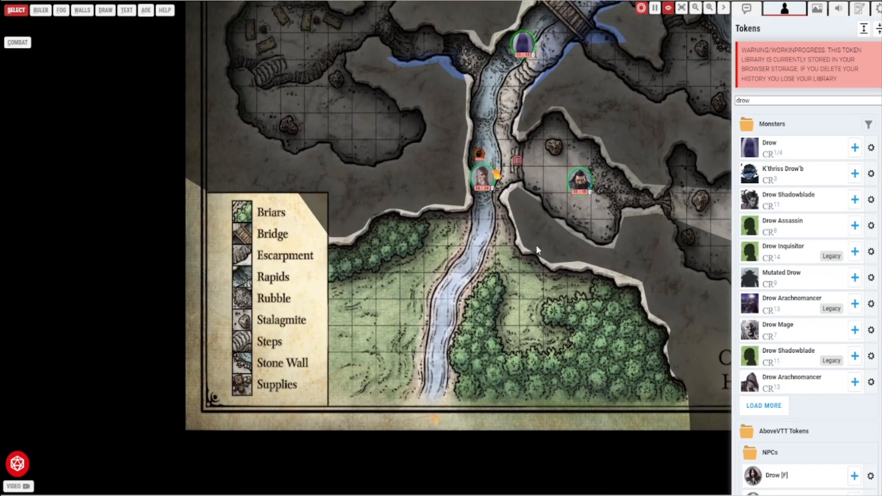
# Draw a rectangular wall around the Cragmaw Hideout title on the map, and return to the Select tool.
pyautogui.moveTo(537, 246); pyautogui.dragTo(417, 245)
pyautogui.scroll(4, 445, 294)
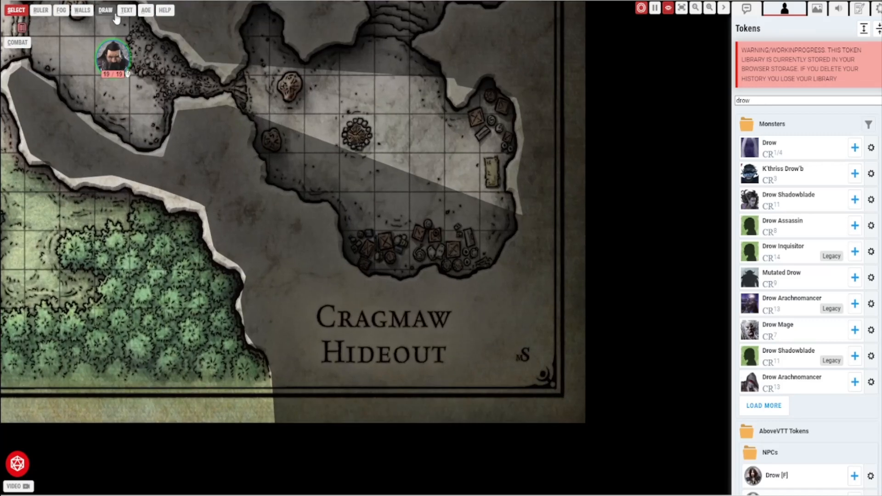
pyautogui.click(81, 11)
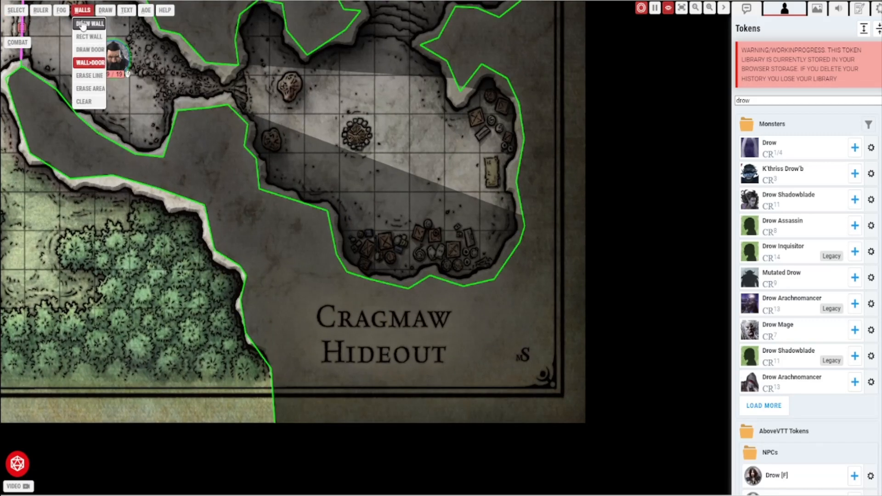
pyautogui.click(89, 37)
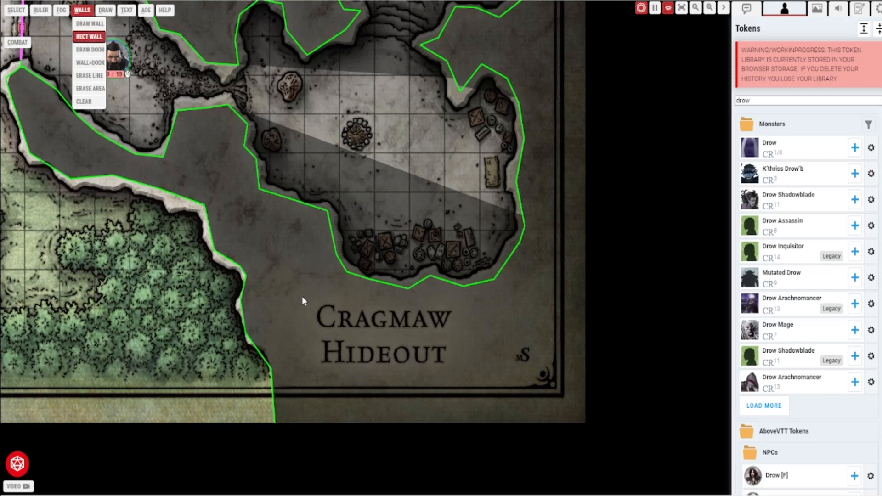
pyautogui.moveTo(288, 295); pyautogui.dragTo(488, 391)
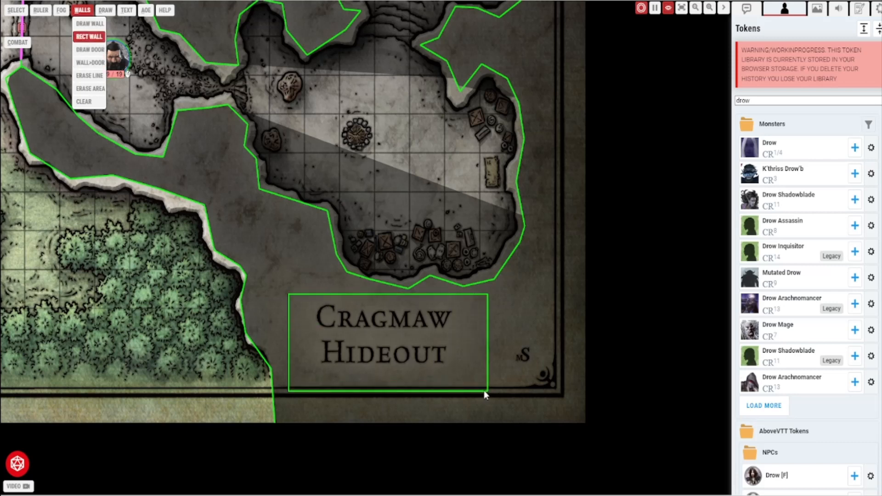
pyautogui.click(17, 11)
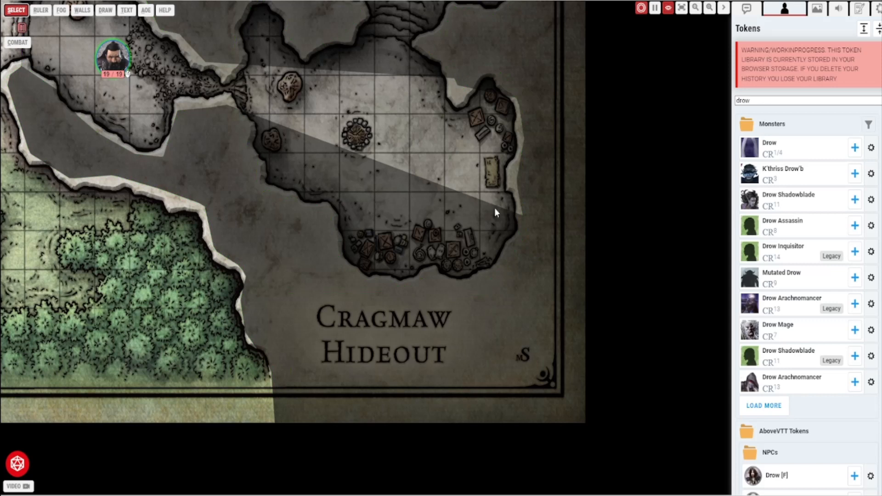
# Search the token library for "flame" and place a Flame 1 token inside the rectangle around the map title.
pyautogui.click(782, 102)
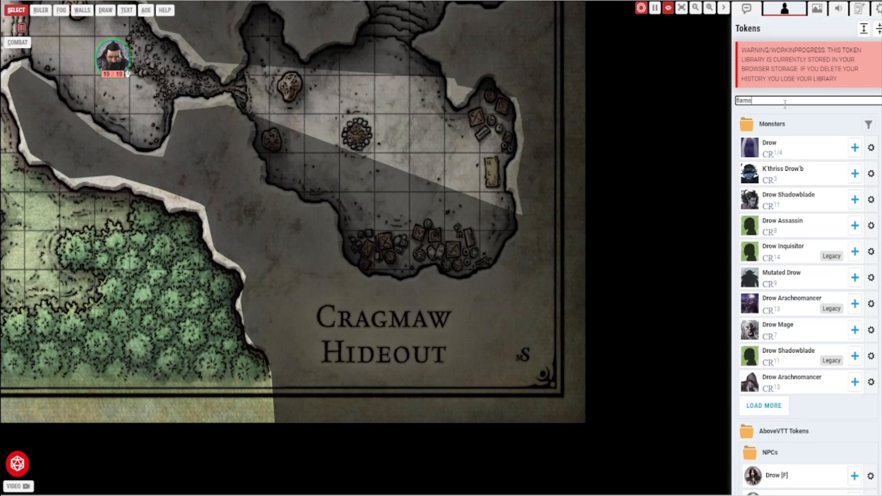
pyautogui.click(863, 205)
pyautogui.moveTo(354, 246); pyautogui.dragTo(436, 341)
# Set the Flame 1 token's inner light and outer light radius to 30 ft each.
pyautogui.rightClick(436, 341)
pyautogui.moveTo(414, 433)
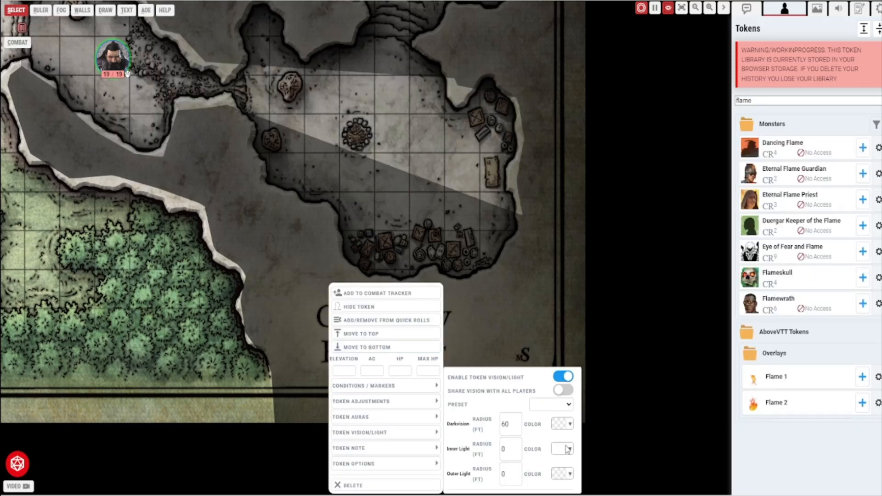
pyautogui.click(512, 319)
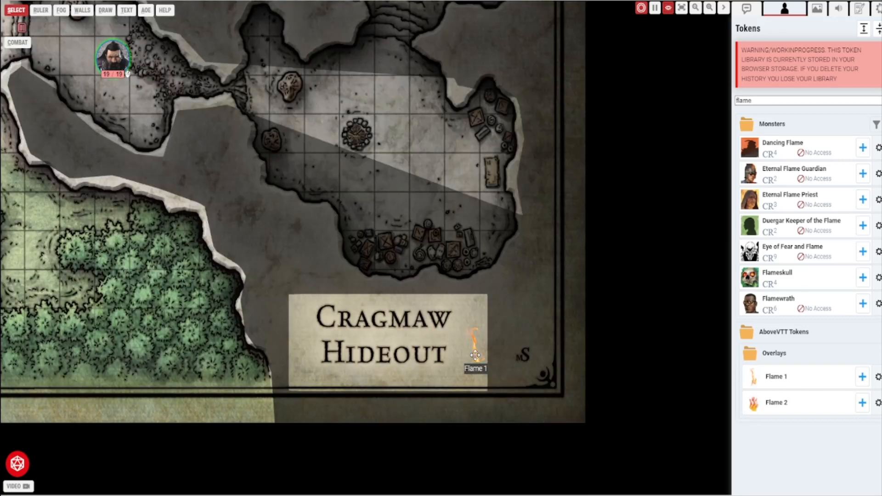
# Hide the Flame 1 token beside the map title and share its vision with all players.
pyautogui.rightClick(475, 355)
pyautogui.moveTo(450, 388)
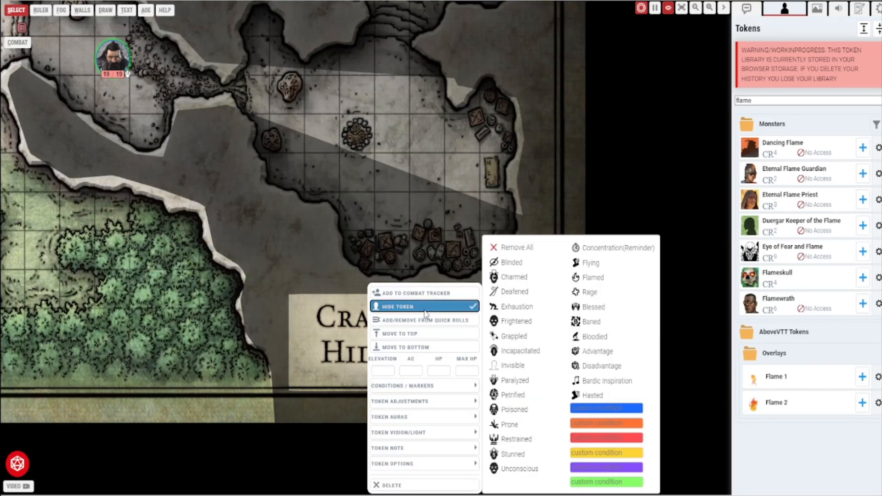
pyautogui.moveTo(455, 432)
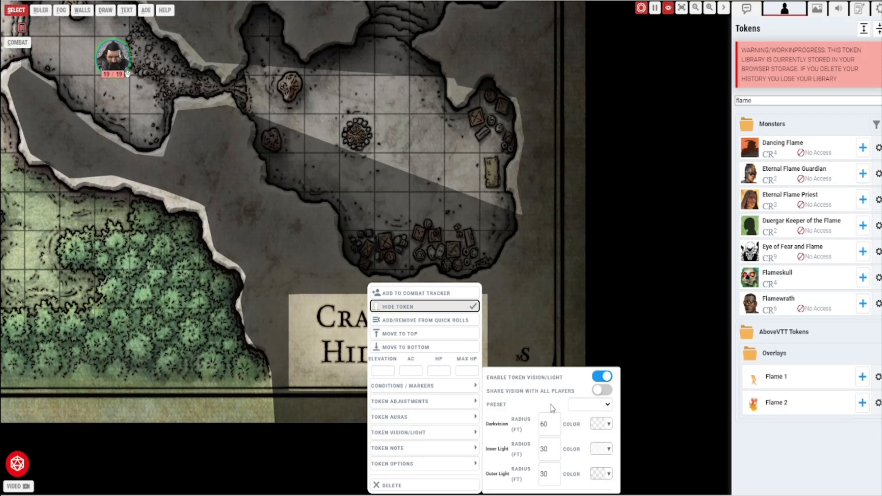
pyautogui.click(602, 391)
pyautogui.click(542, 313)
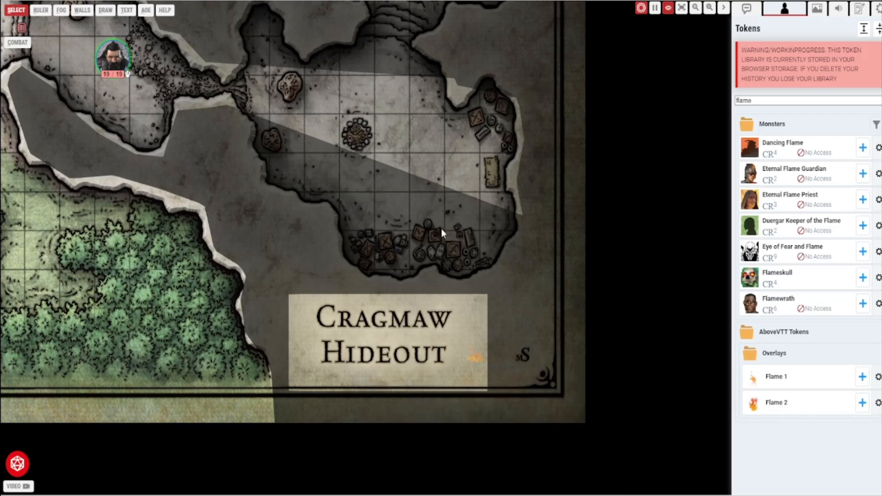
# Move the Barks token north up the river passage, past the bridge-side of the torch flame, and select it to check its vision.
pyautogui.scroll(-4, 239, 165)
pyautogui.moveTo(239, 165); pyautogui.dragTo(354, 232)
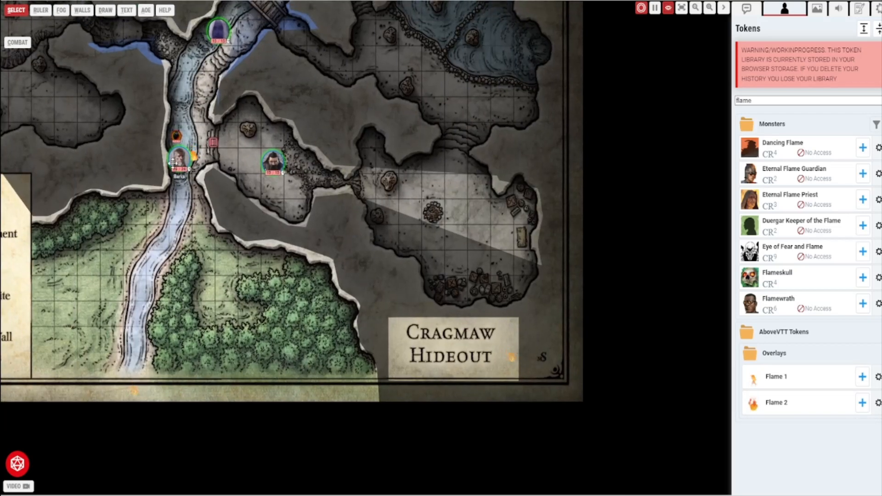
pyautogui.click(173, 163)
pyautogui.moveTo(232, 88); pyautogui.dragTo(263, 165)
pyautogui.click(515, 361)
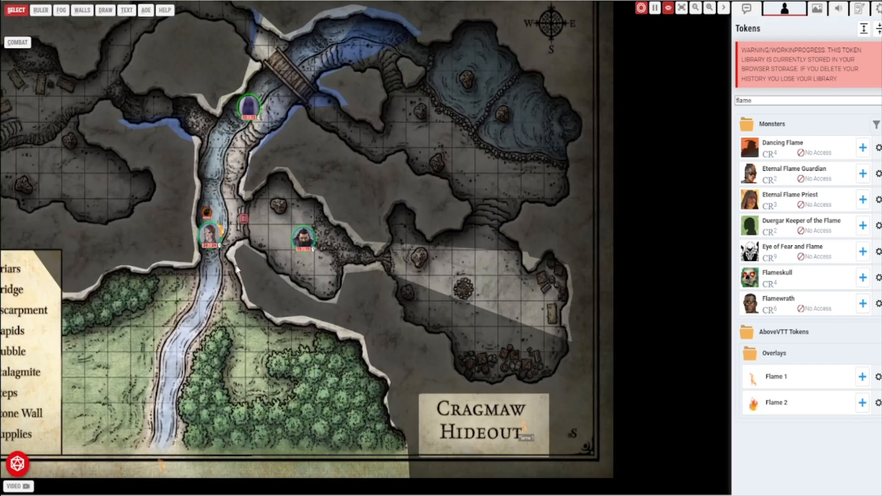
pyautogui.click(207, 226)
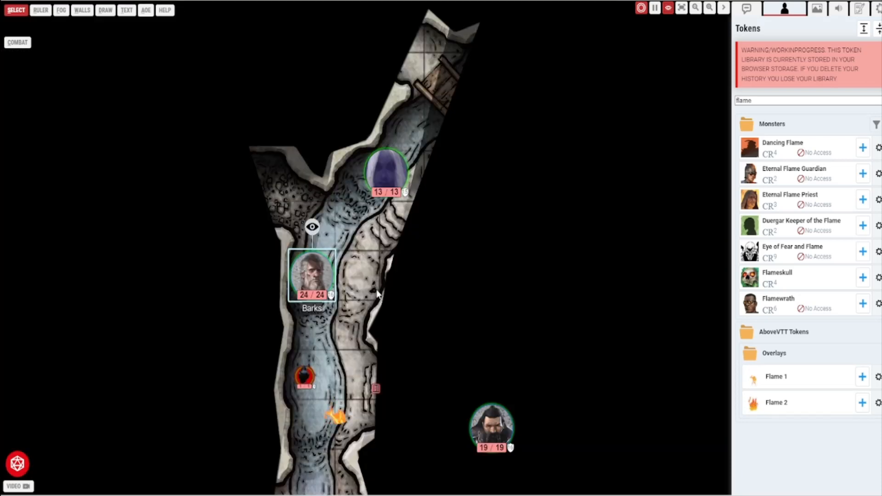
pyautogui.scroll(-1, 336, 381)
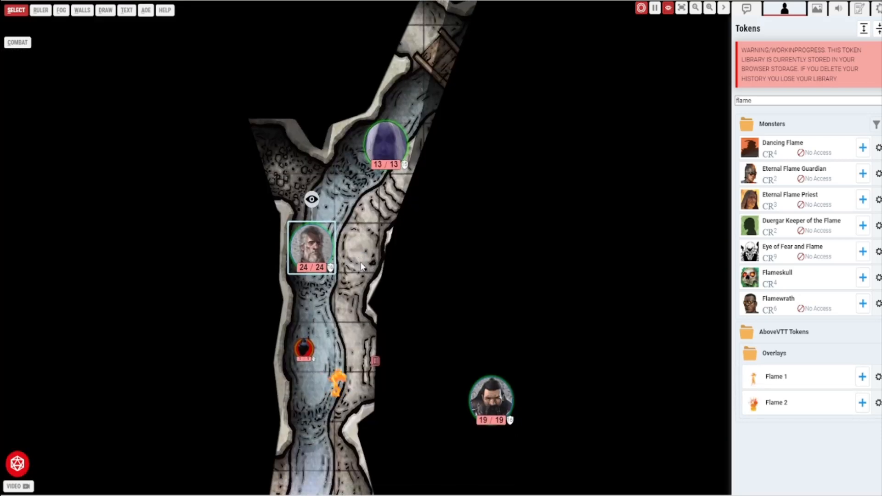